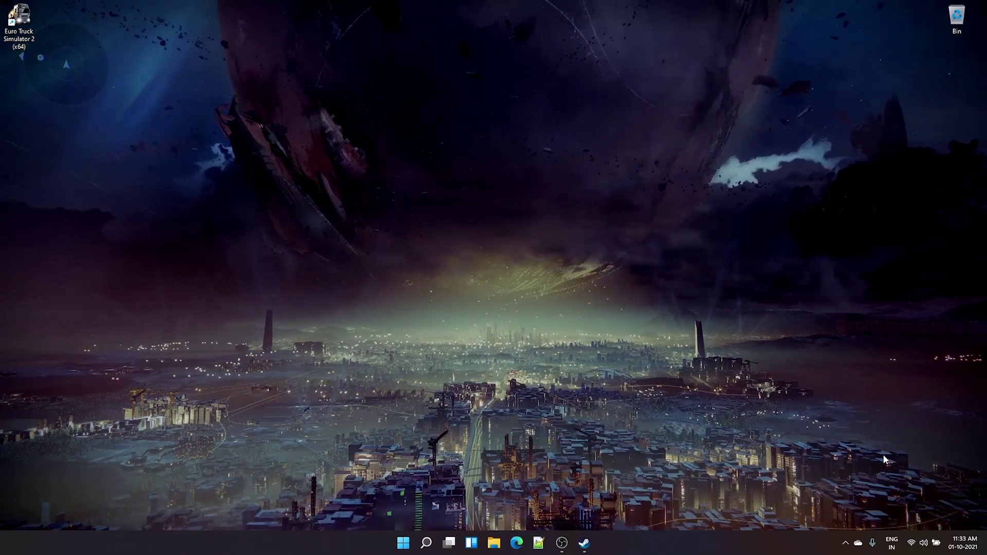
Step: Open File Explorer, confirm Documents holds only an Adobe folder, then go to This PC
click(516, 541)
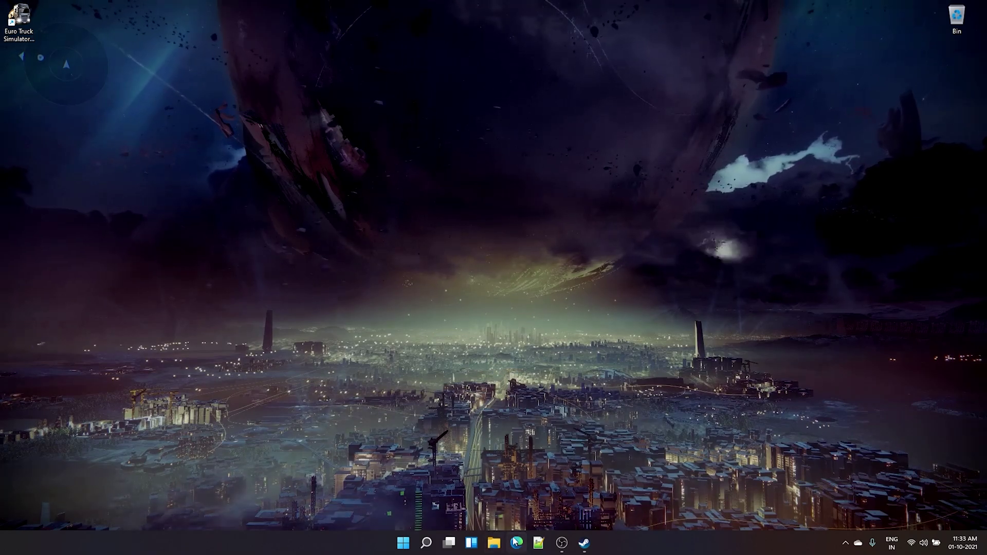
click(494, 543)
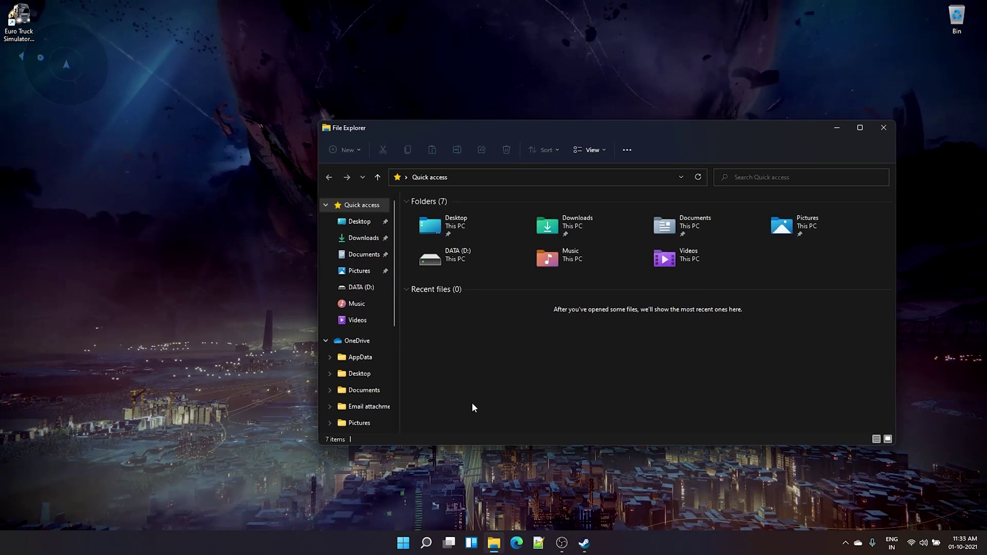
double_click(681, 230)
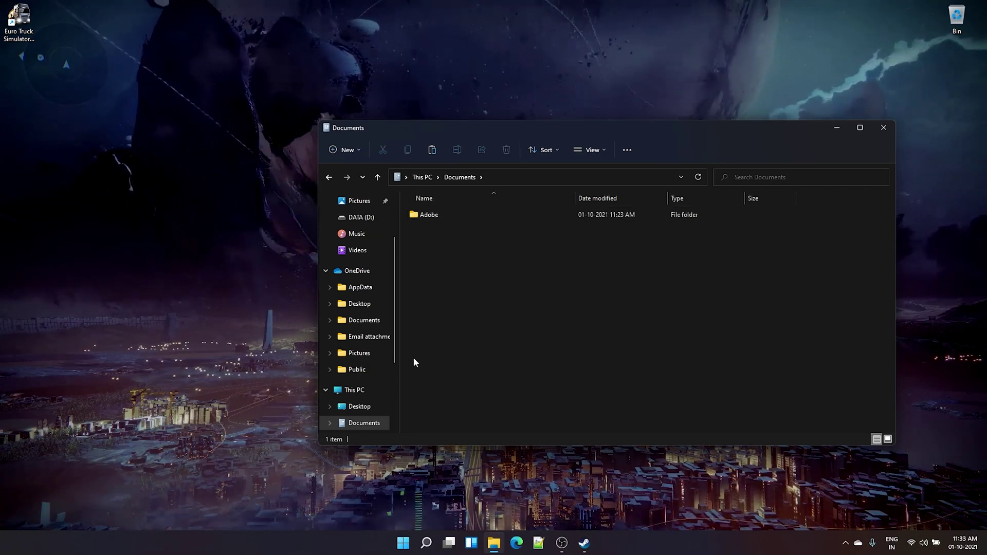
click(360, 390)
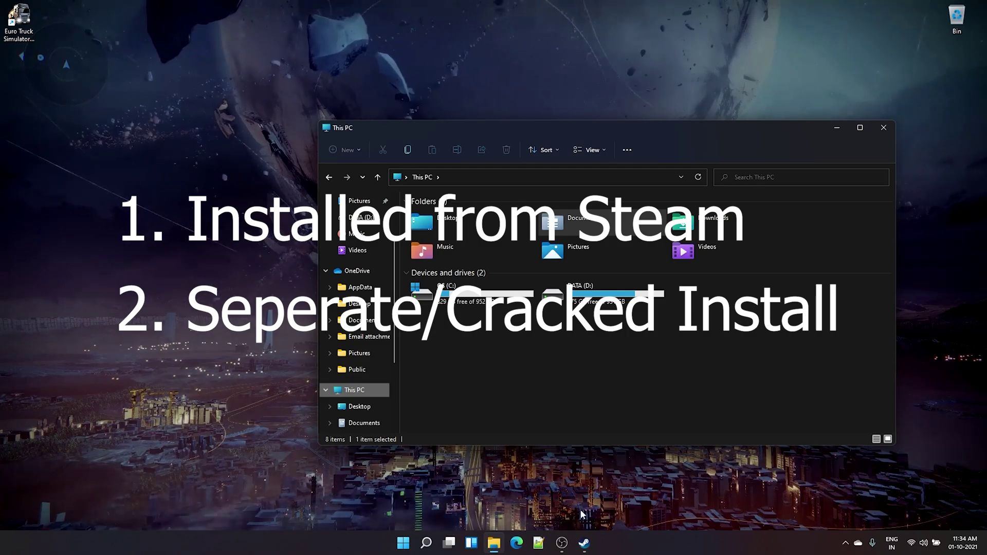
Step: Switch between Steam and File Explorer, revisit Documents, and return to This PC
click(584, 543)
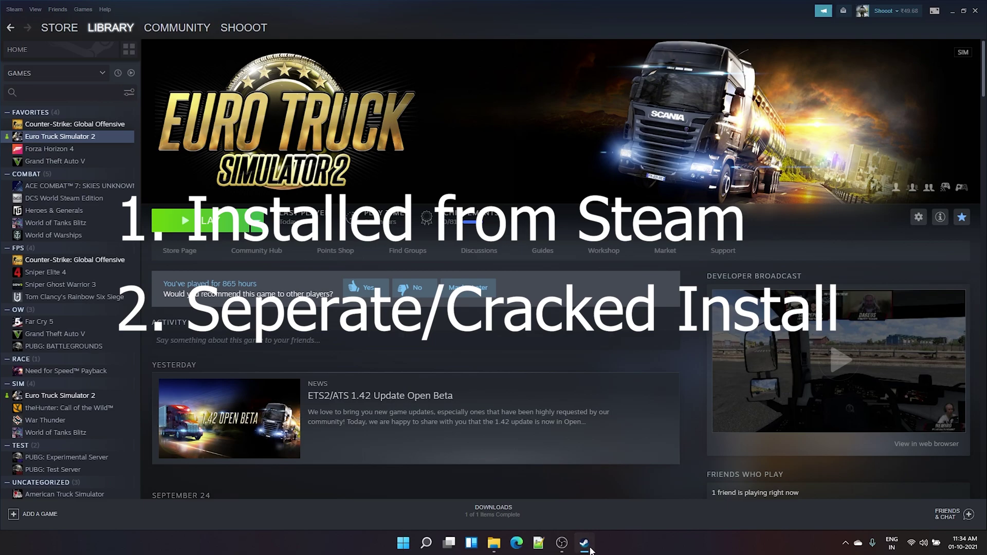
click(586, 546)
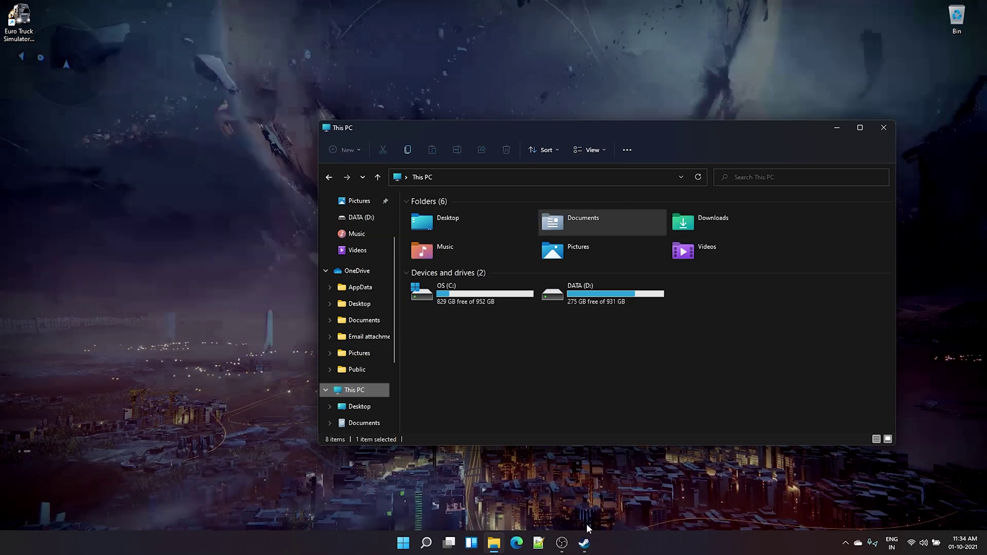
click(584, 543)
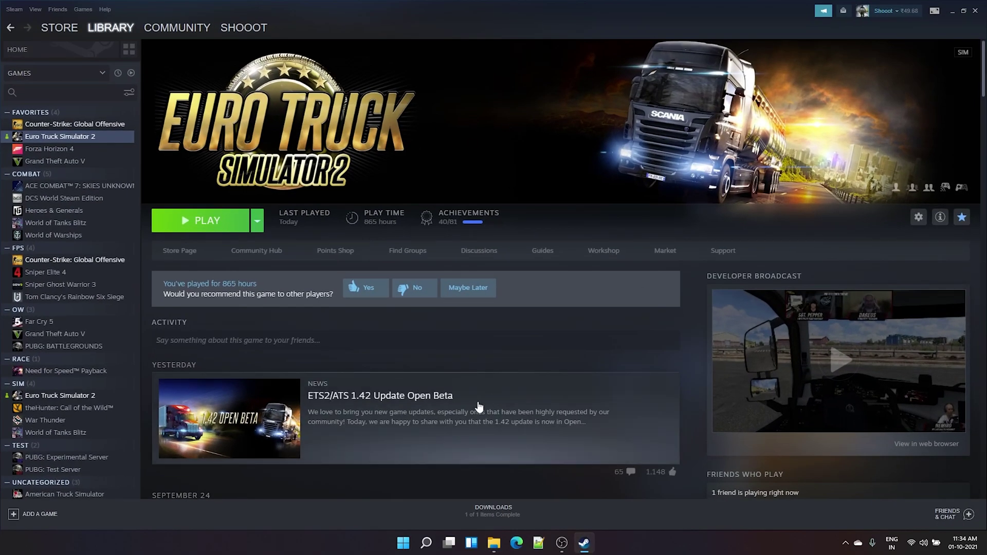
click(493, 543)
double_click(564, 225)
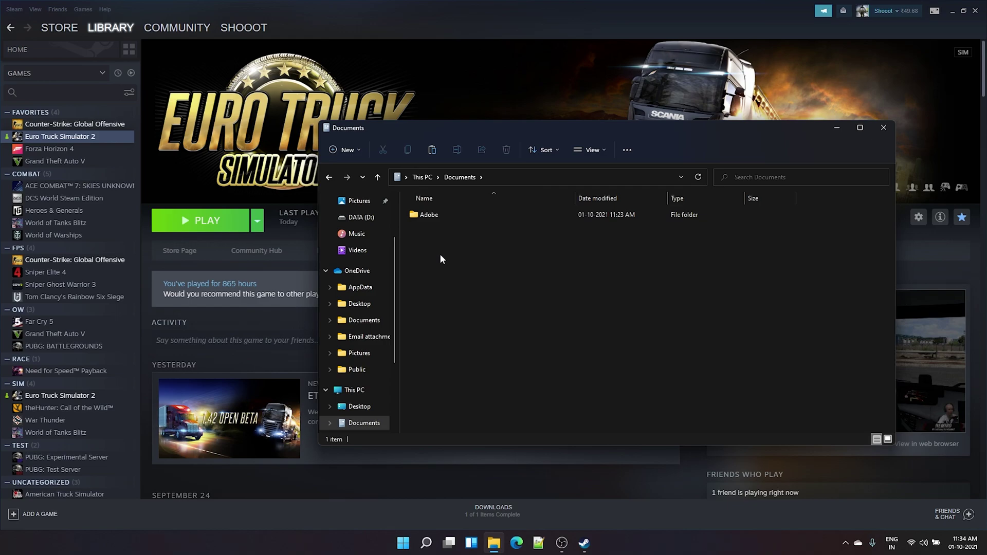
click(423, 177)
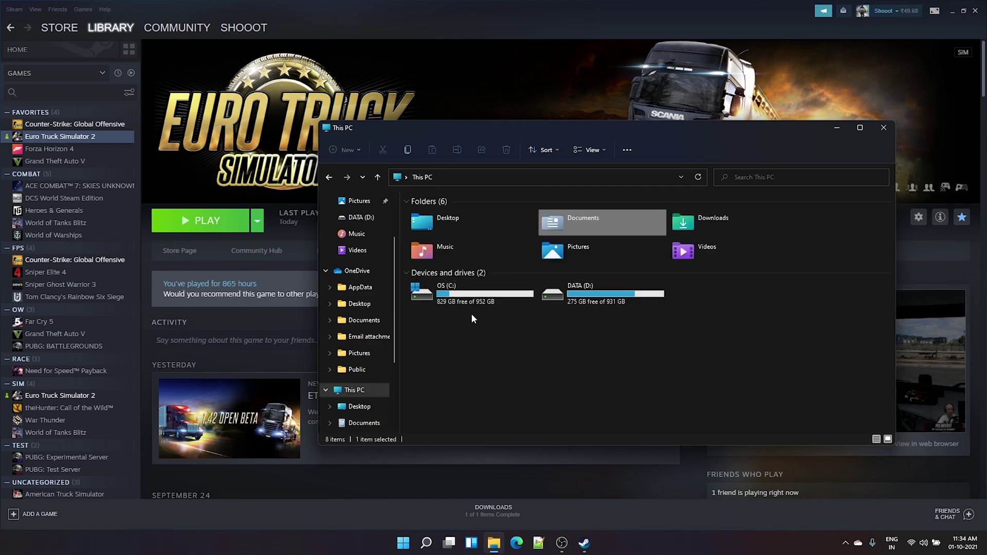
Step: Browse DATA (D:) > Games > Files > ETS2, peek into Euro Truck Simulator 2, and return
click(581, 301)
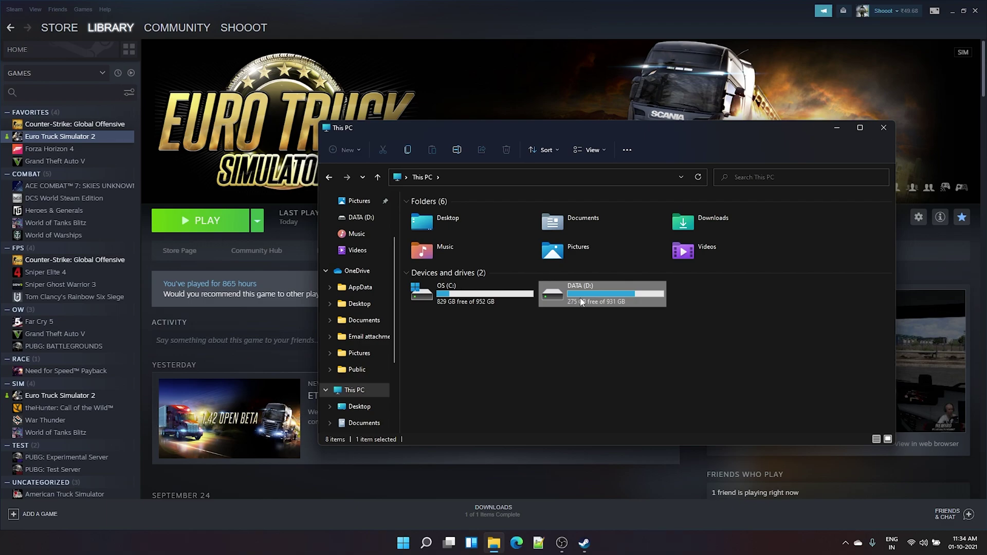
double_click(581, 302)
click(441, 247)
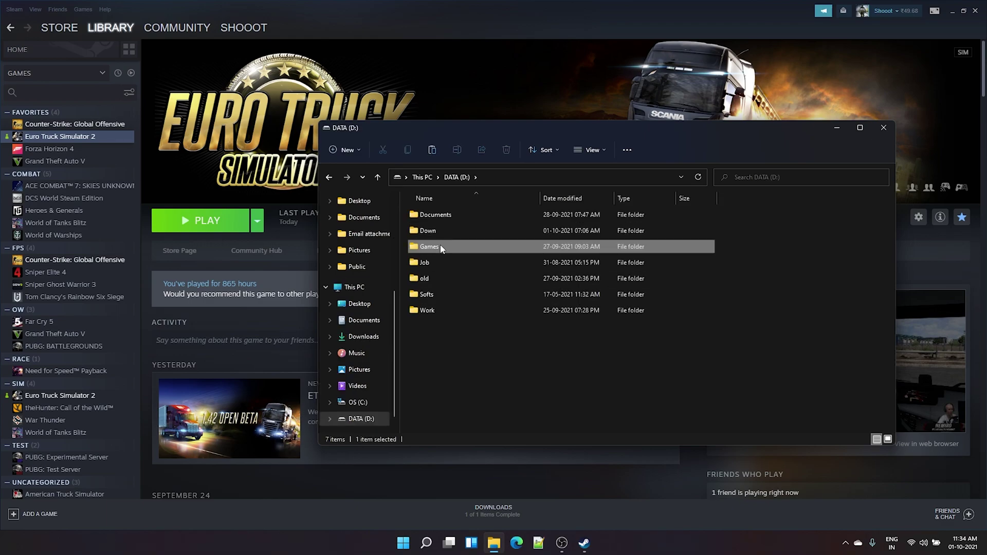
double_click(440, 248)
double_click(446, 218)
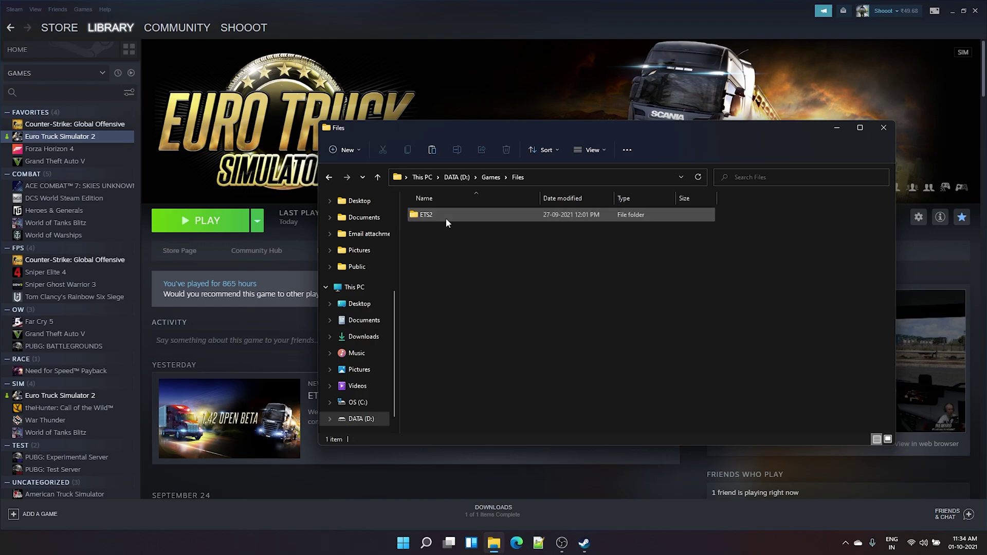
double_click(445, 218)
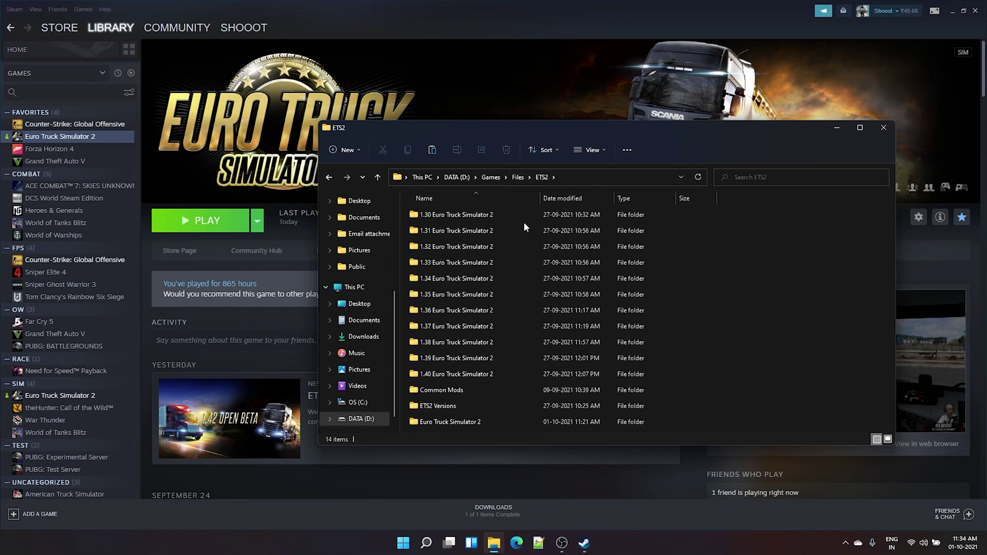
click(511, 423)
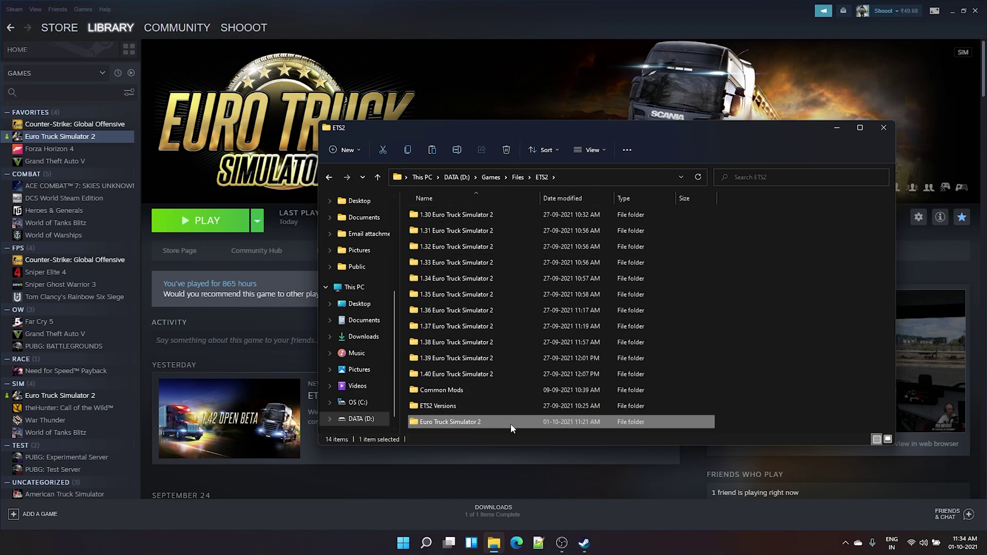
double_click(461, 426)
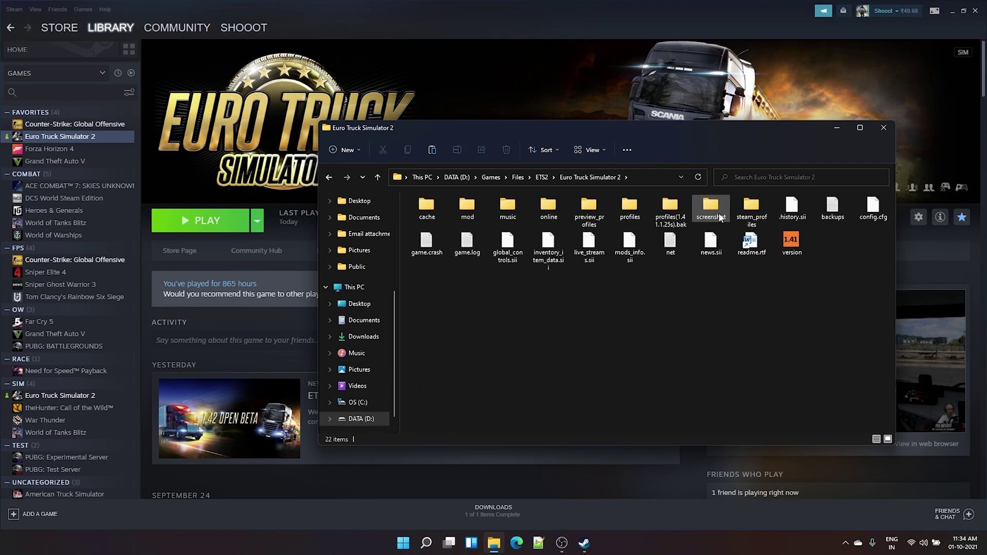
click(541, 177)
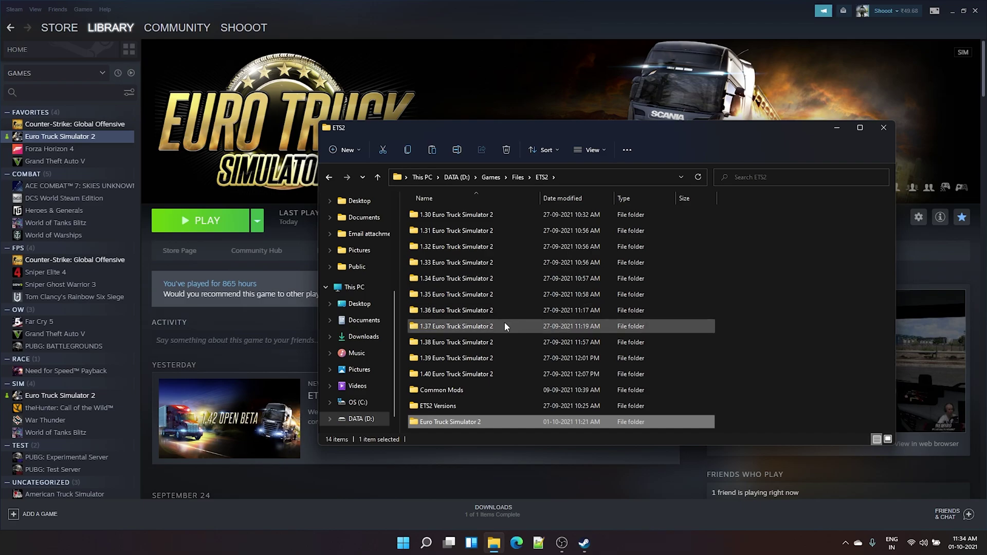
Step: Open Euro Truck Simulator 2's Steam properties and check the -homedir "D:\Games\Files\ETS2" launch option
click(294, 9)
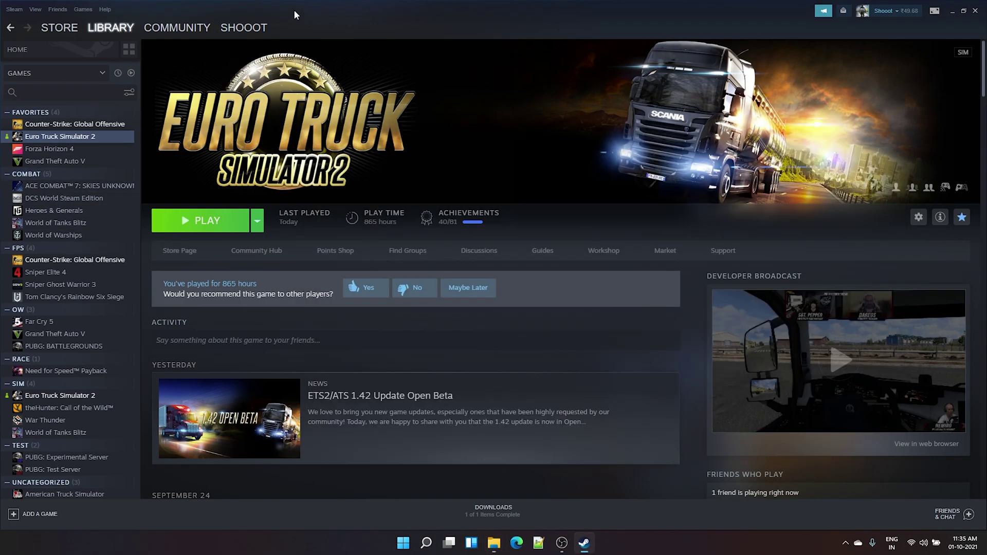
right_click(110, 141)
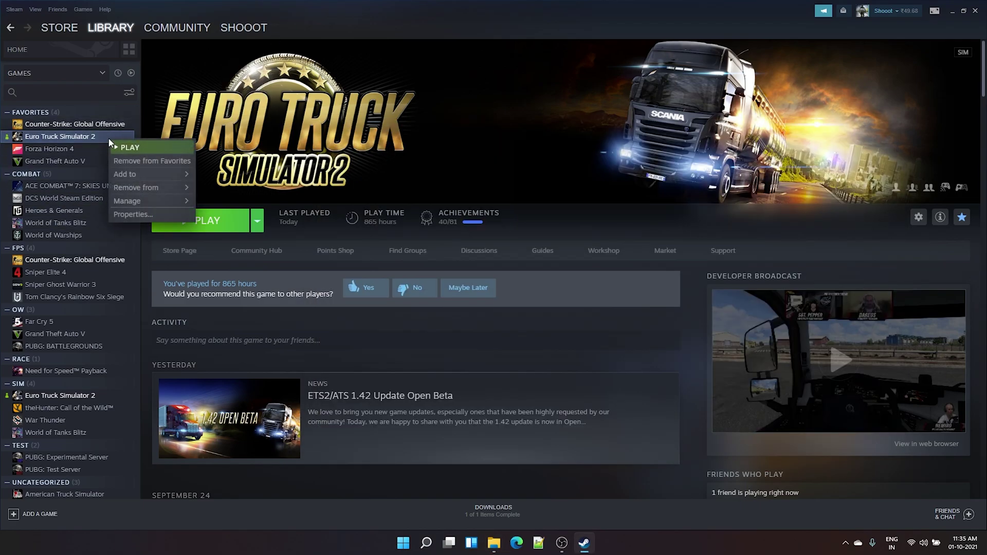
click(137, 215)
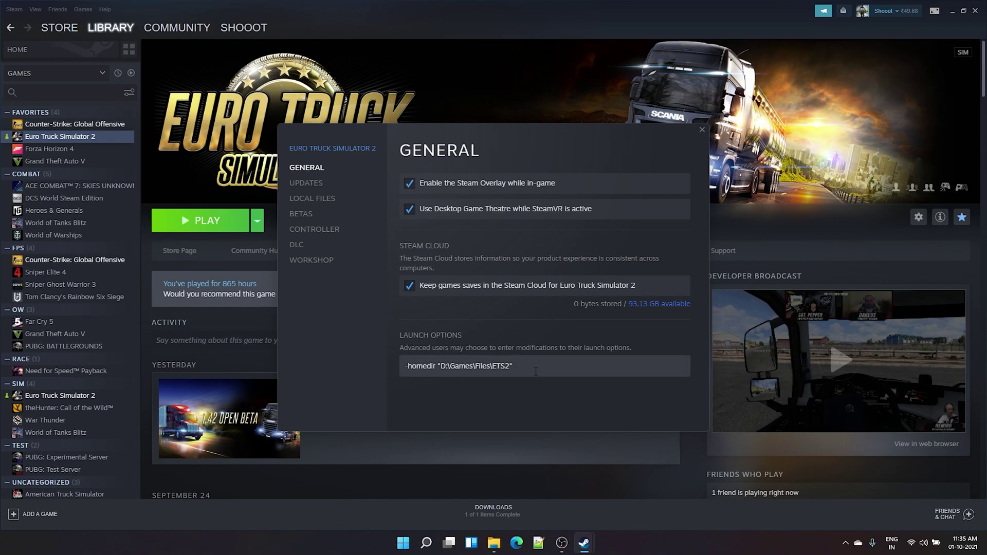
triple_click(403, 370)
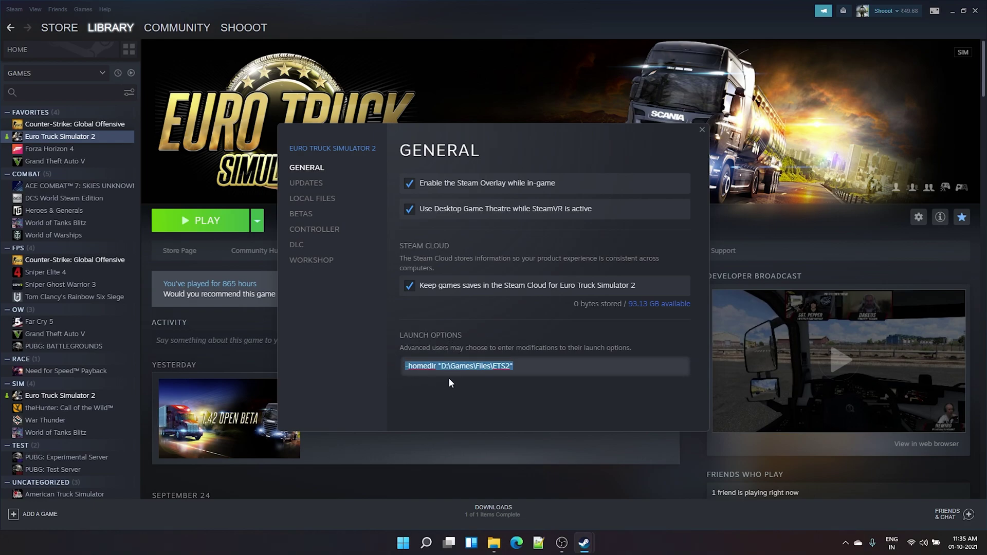
click(518, 365)
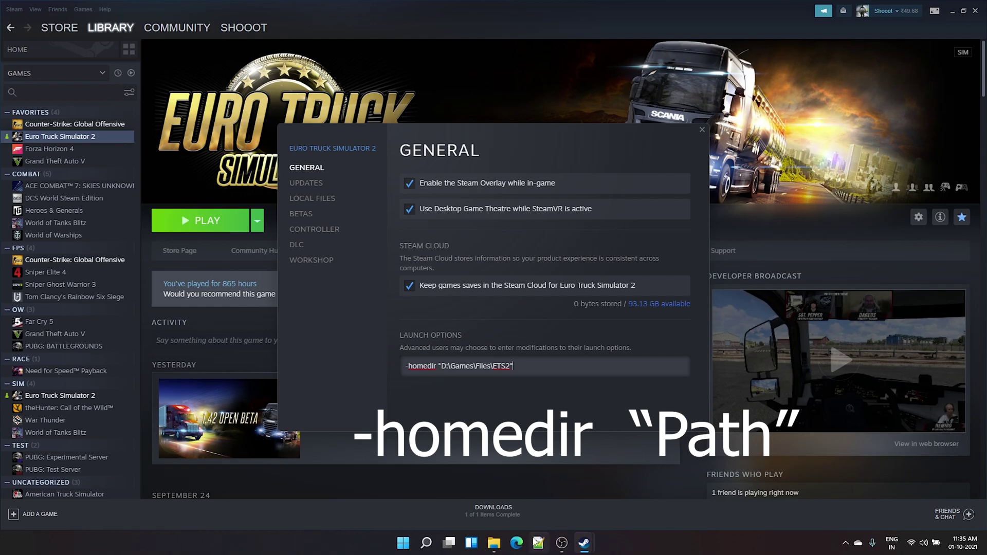
click(493, 543)
Step: Copy the D:\Games\Files\ETS2 path from the File Explorer address bar
click(566, 177)
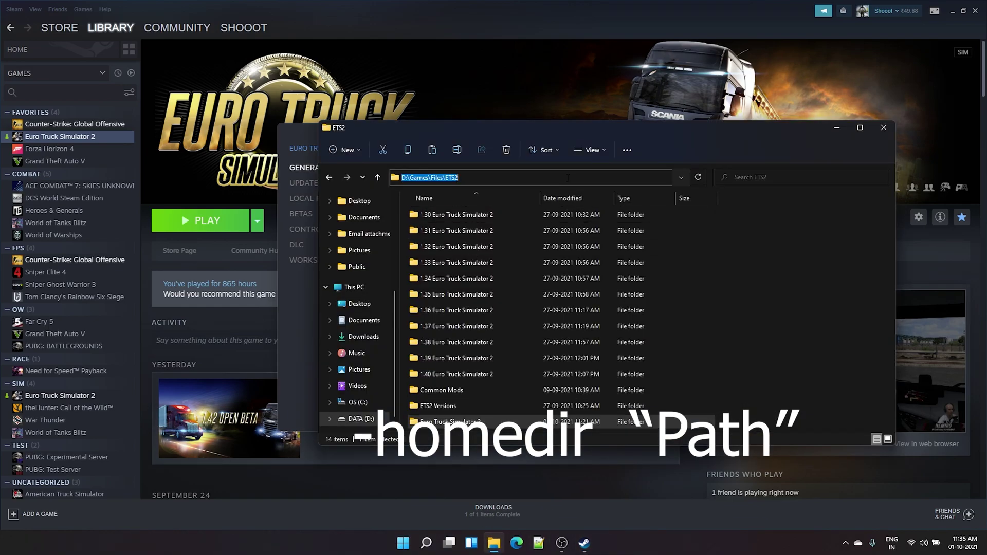
key(Escape)
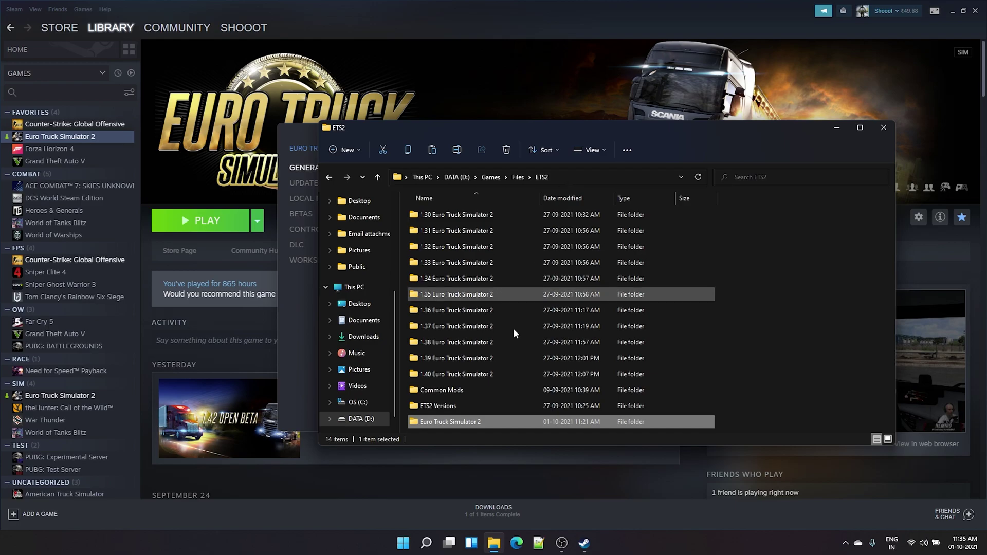
click(574, 175)
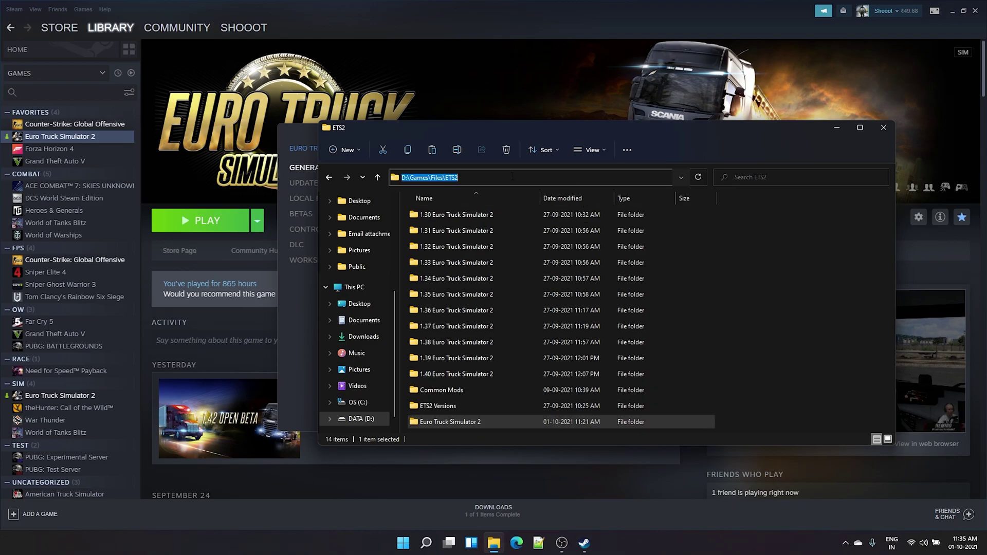
key(Escape)
drag(569, 128, 537, 102)
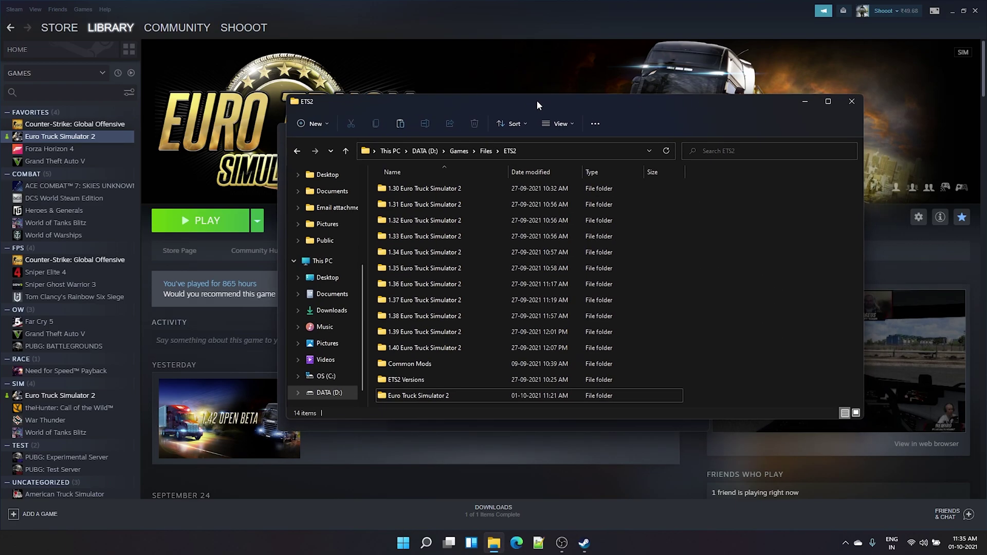
click(550, 148)
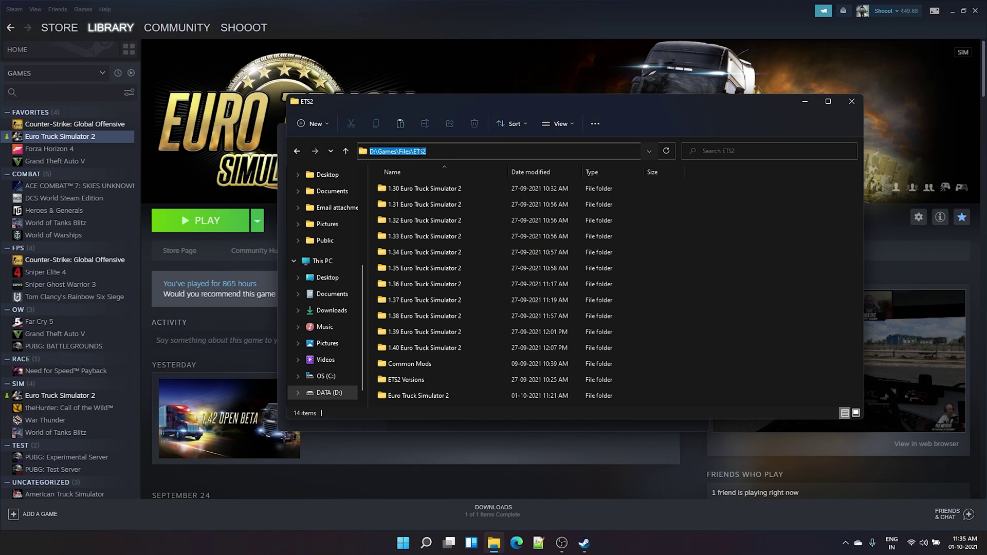
right_click(420, 152)
click(439, 184)
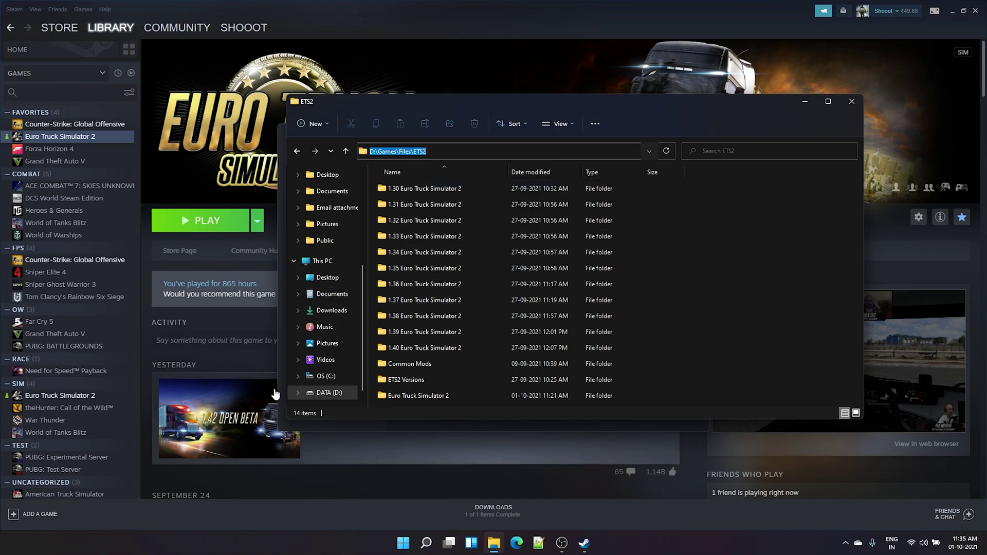
Step: Paste the copied path over the -homedir path in Launch Options and close the properties
click(584, 542)
click(651, 493)
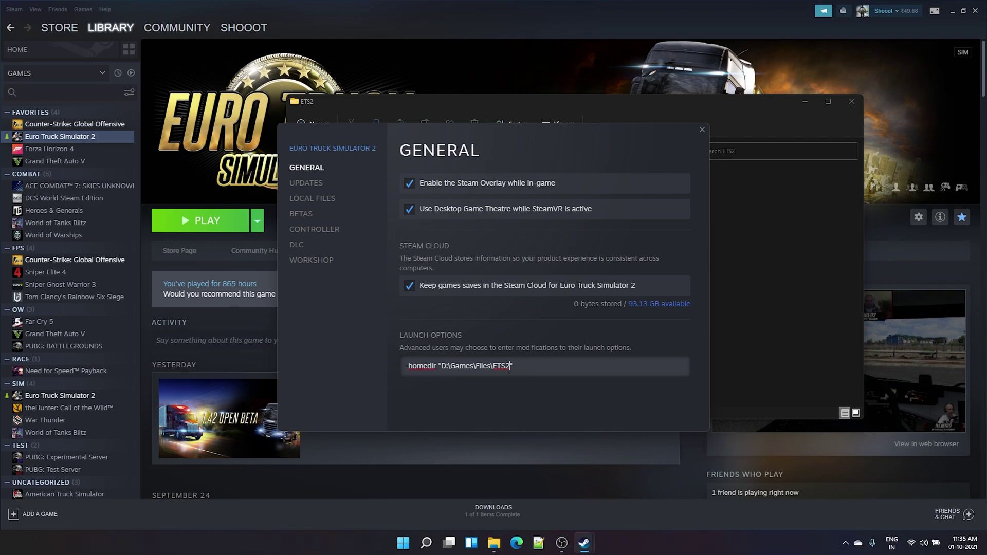
drag(509, 368, 454, 369)
key(Right)
click(702, 131)
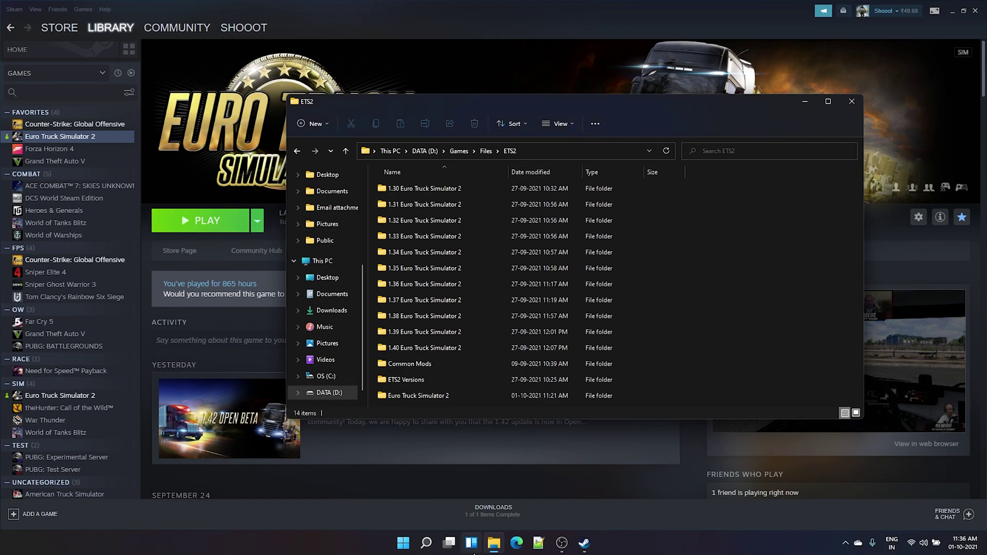
Step: Select the Euro Truck Simulator 2 folder, then select the full D:\Games\Files\ETS2 address-bar path
click(424, 397)
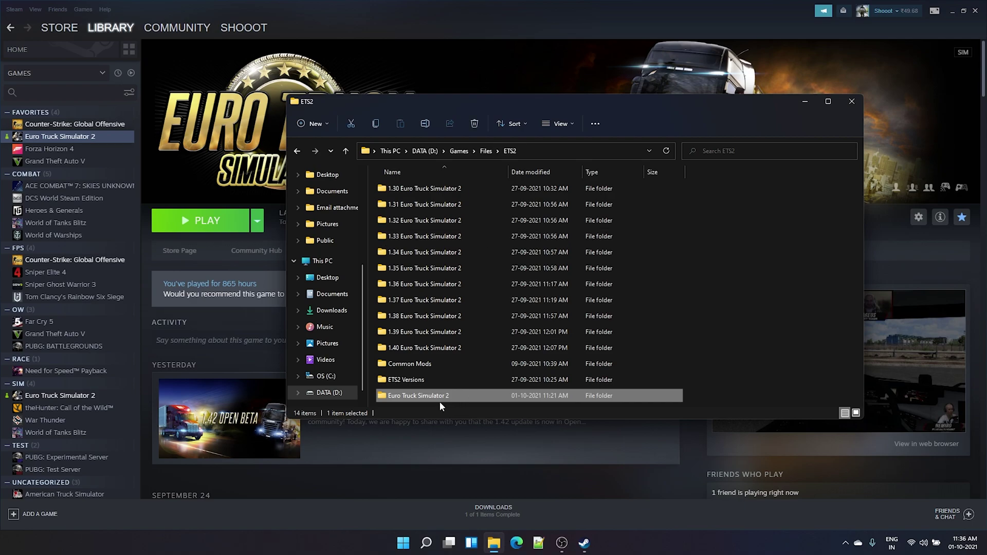
click(536, 151)
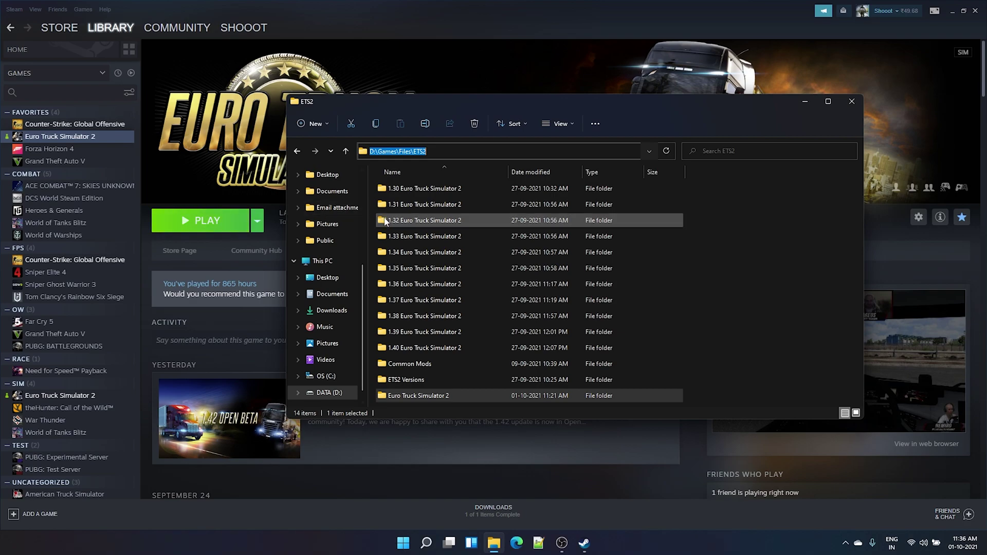
Step: Close the ETS2 Explorer window, minimize Steam, and open a new File Explorer window
click(852, 103)
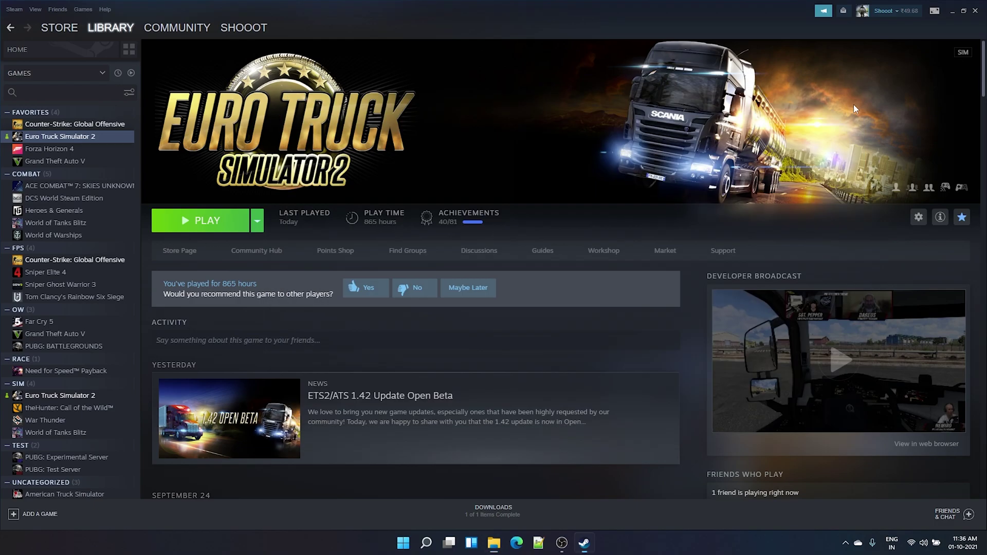
click(954, 11)
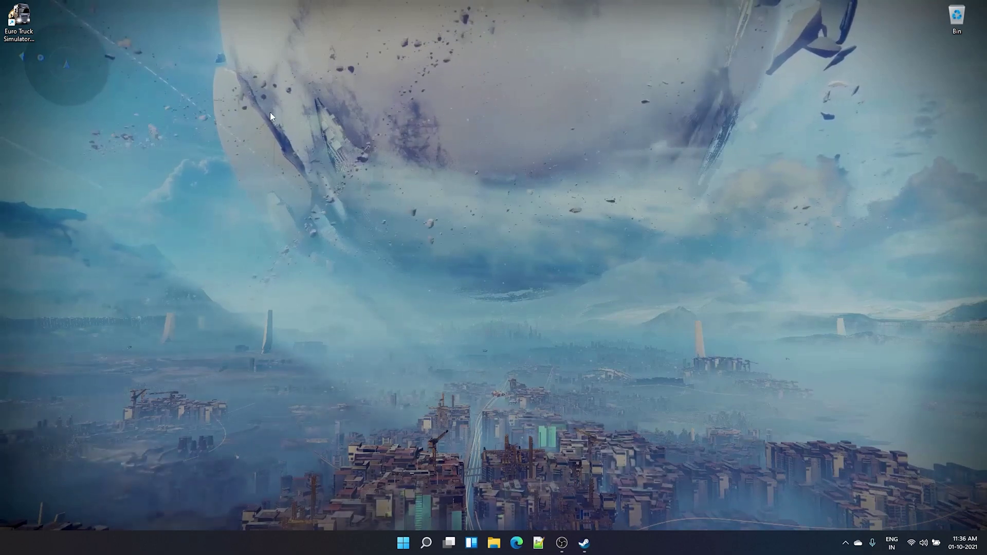
click(19, 21)
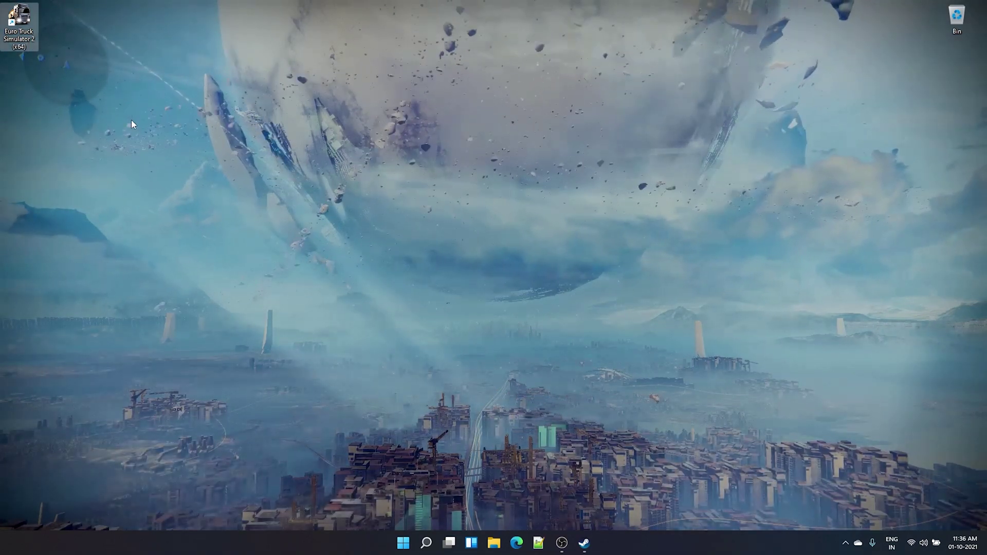
click(493, 543)
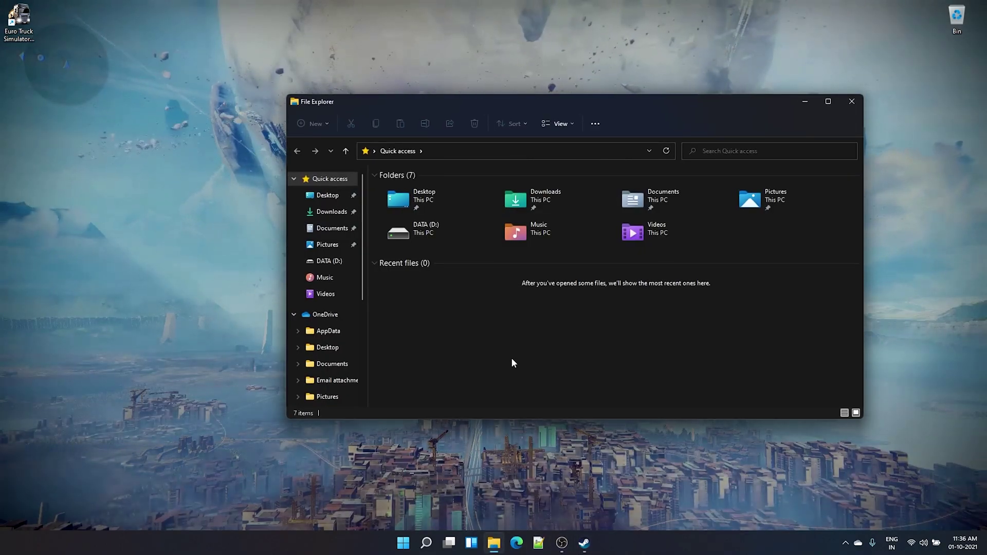
Step: Browse the Music folder's Send to options, then dismiss the menu without creating a shortcut
click(516, 243)
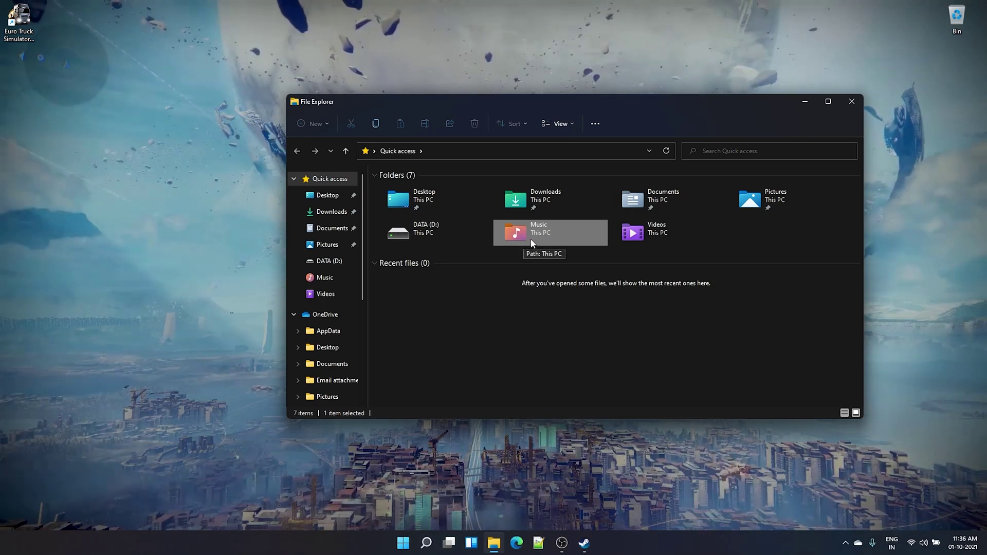
right_click(531, 239)
click(604, 430)
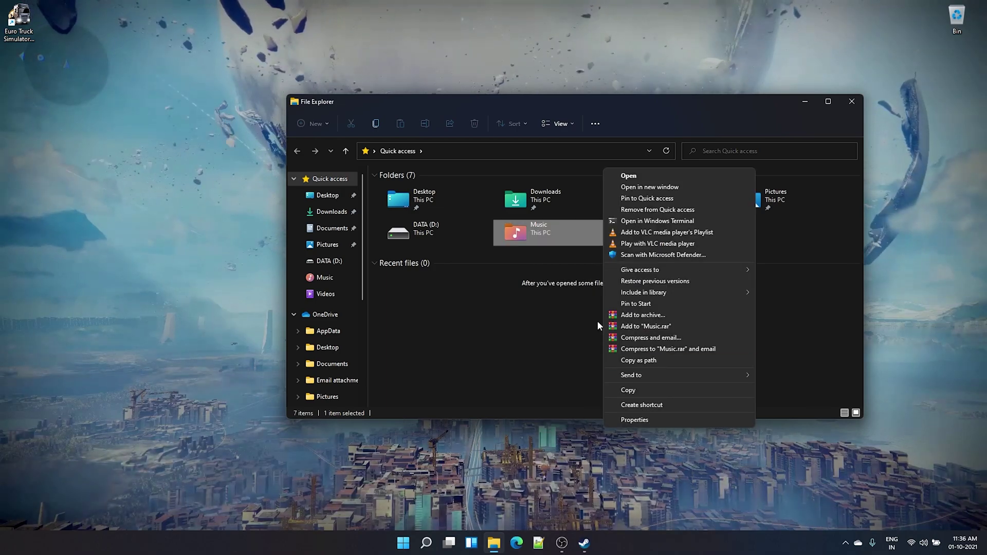
mouse_move(695, 377)
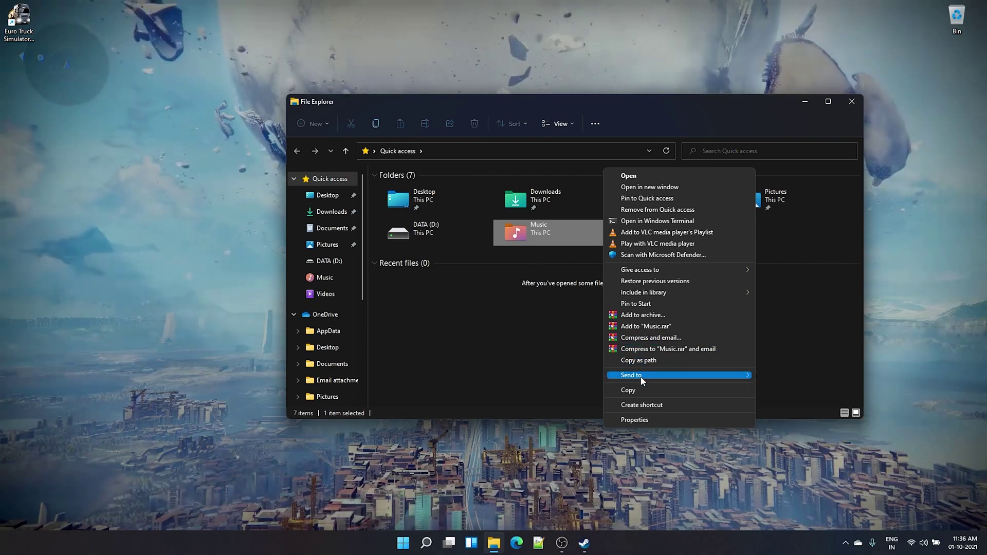
mouse_move(730, 375)
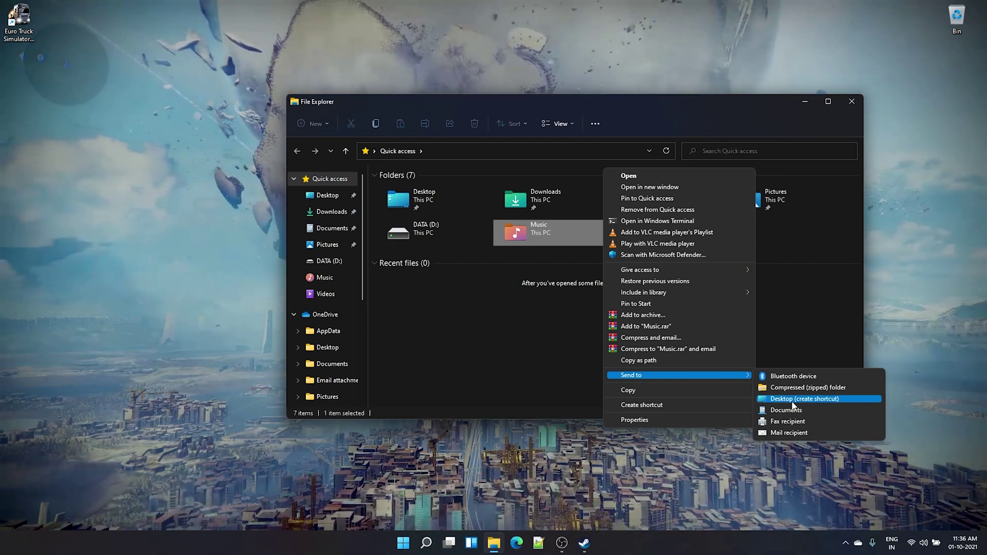
click(30, 21)
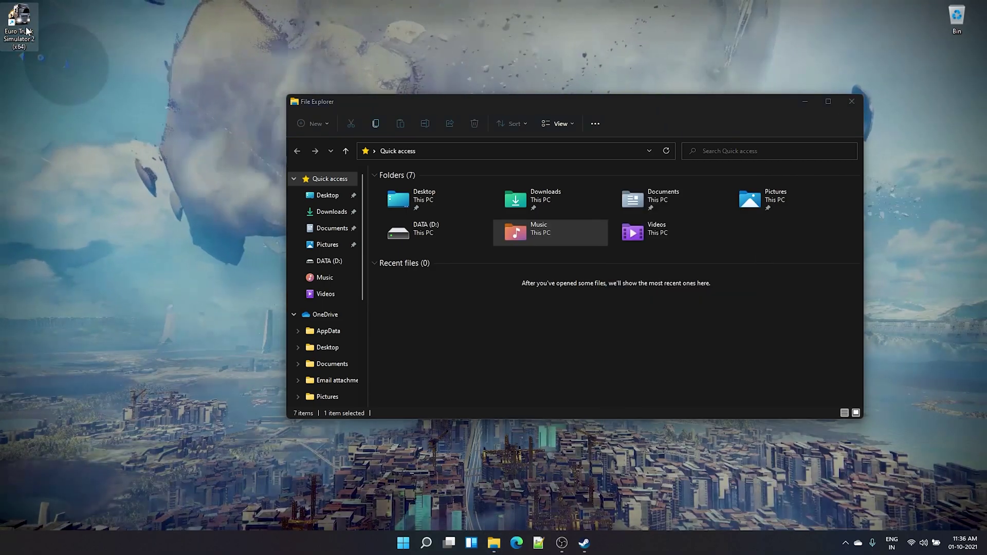
Step: Open the Euro Truck Simulator 2 (x64) desktop shortcut's Properties and start a Windows search
click(60, 70)
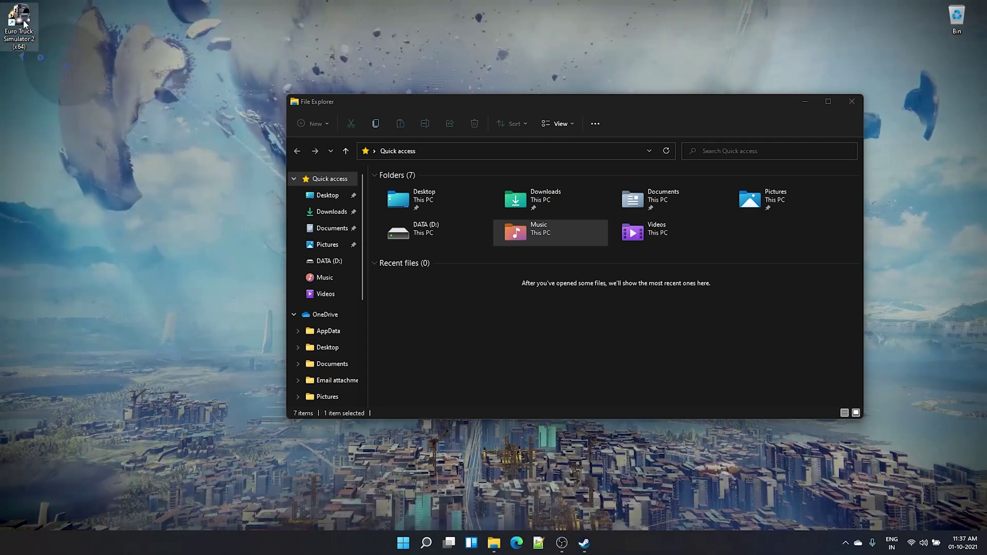
right_click(24, 25)
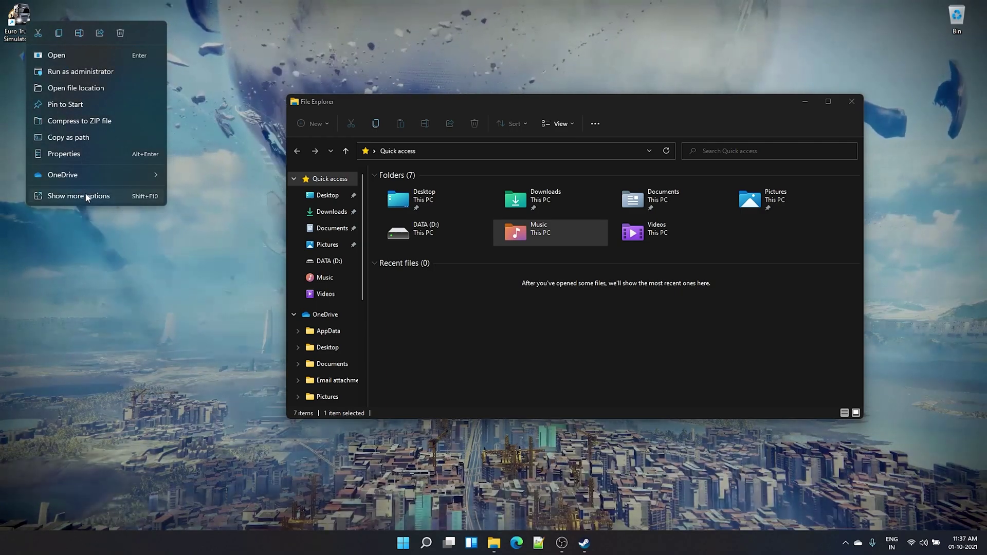
click(88, 194)
click(154, 468)
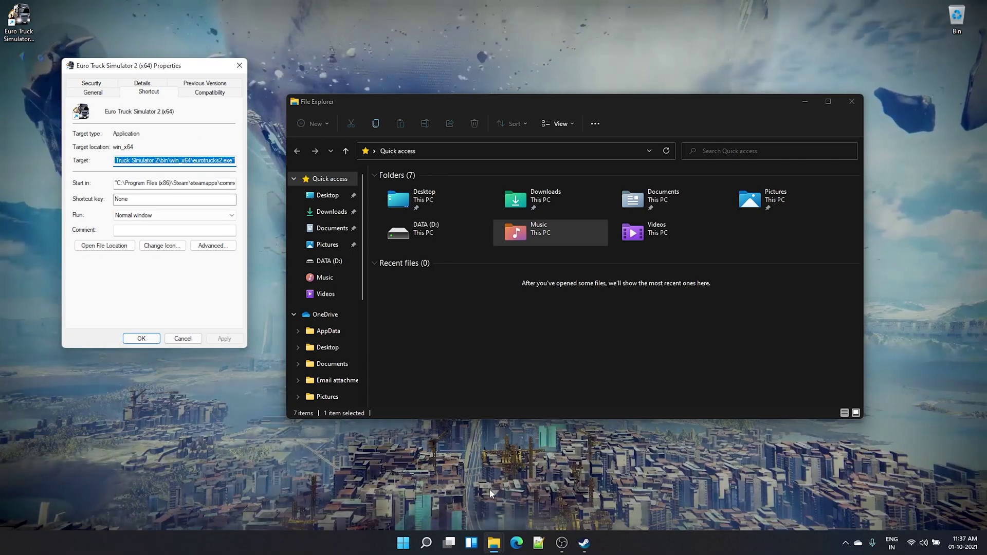
click(427, 543)
Step: Open Notepad, paste the shortcut's quoted eurotrucks2.exe Target path, and type -homedir after it
text(notepad)
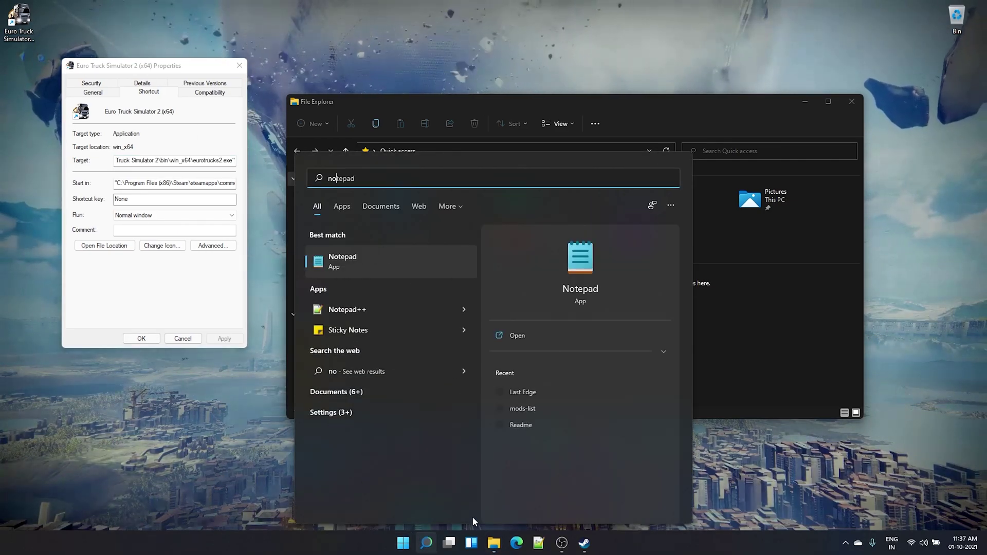
click(388, 273)
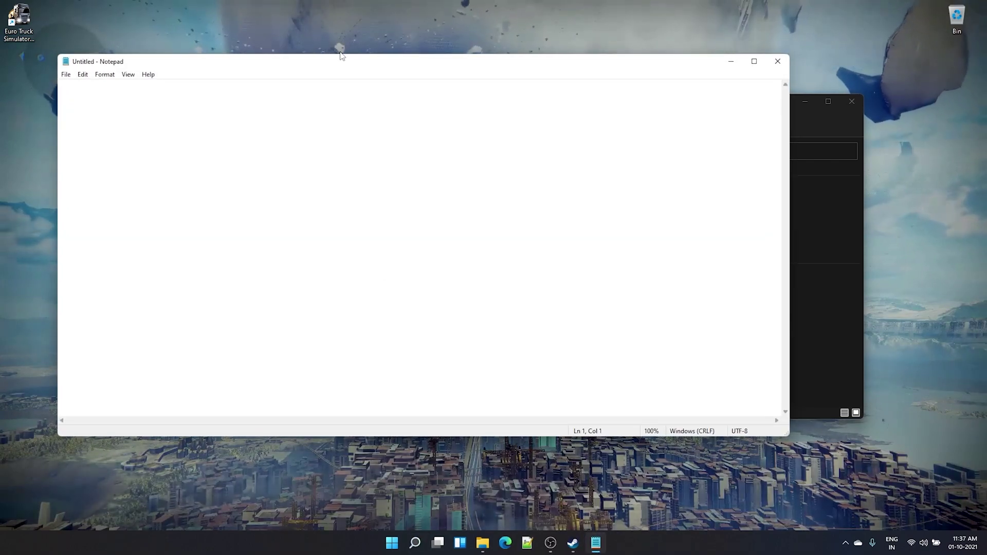
drag(367, 73, 531, 62)
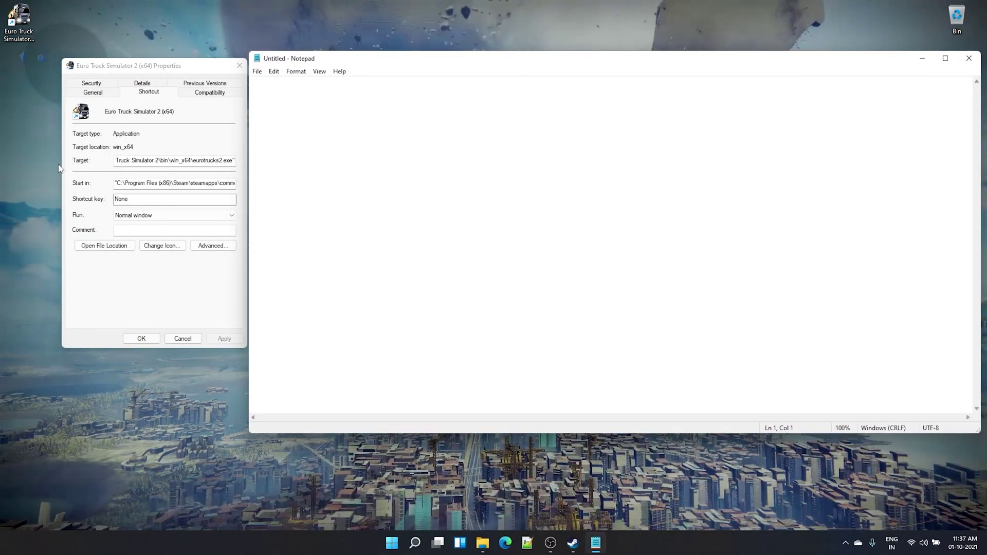
click(140, 158)
key(ctrl+a)
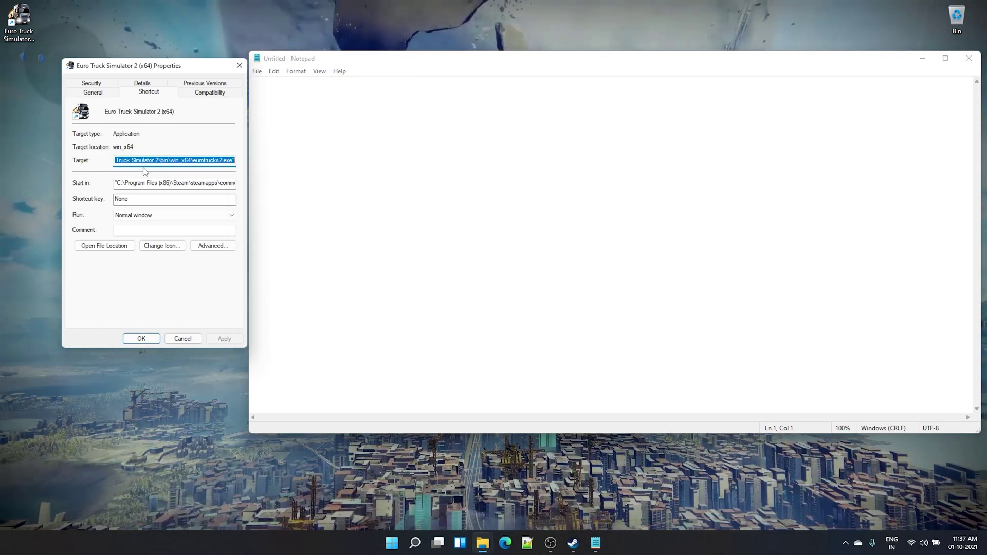
click(304, 125)
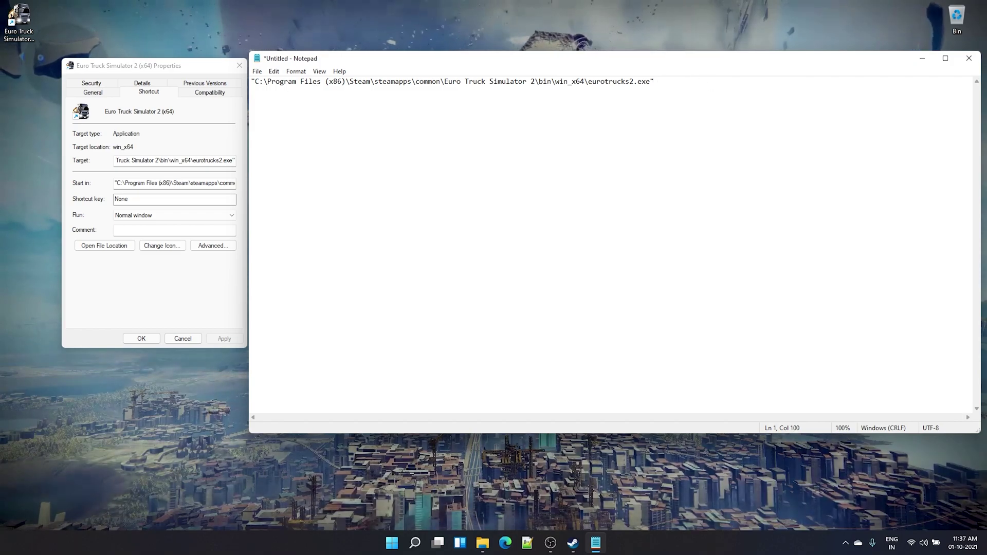
text(-homedi)
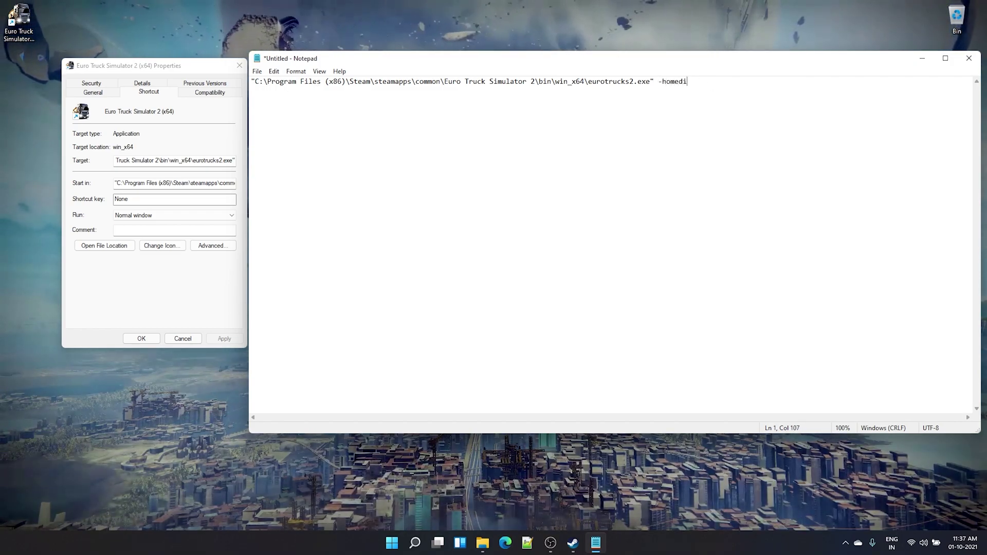
text(r)
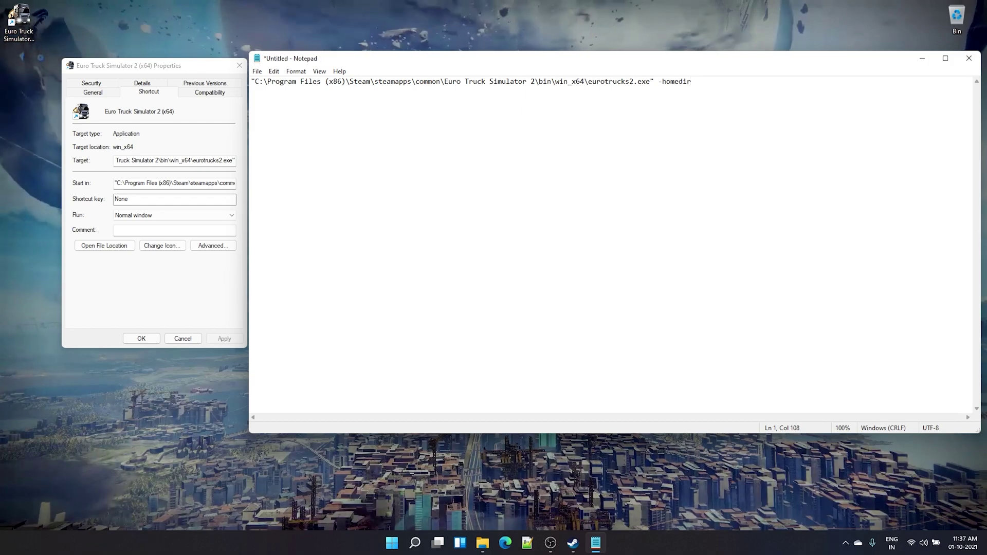
Step: Copy the D:\Games\Files\ETS2 path from File Explorer and add it quoted after -homedir in Notepad
click(482, 543)
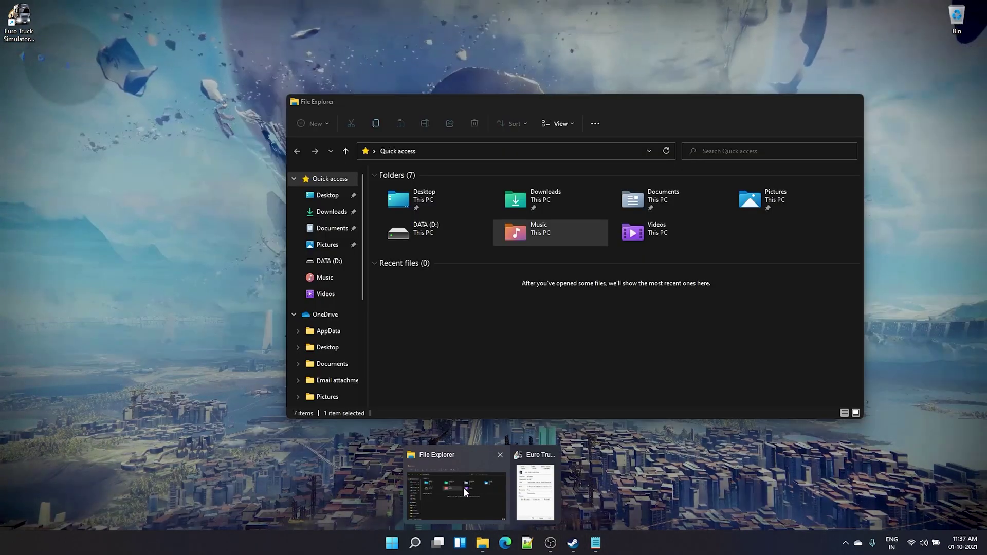
click(464, 487)
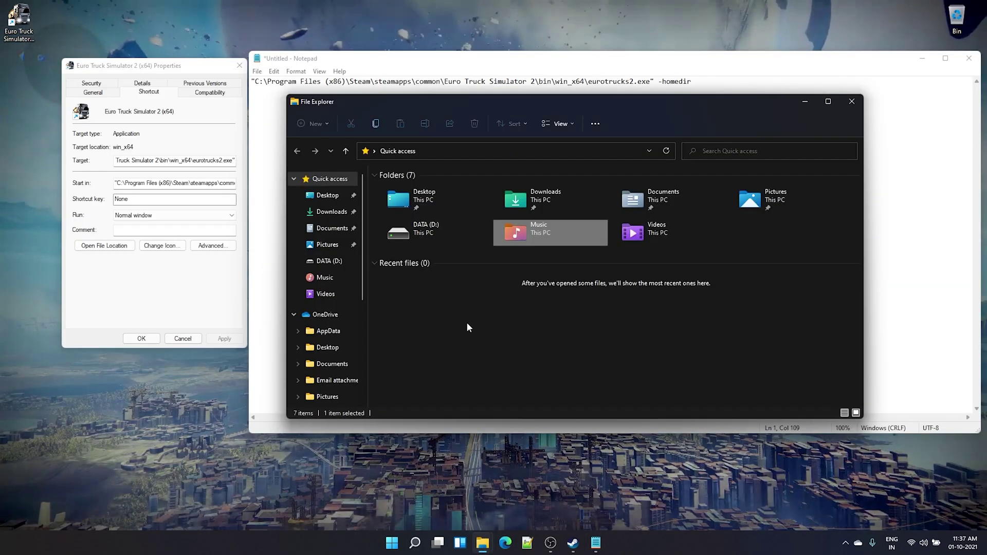
double_click(434, 232)
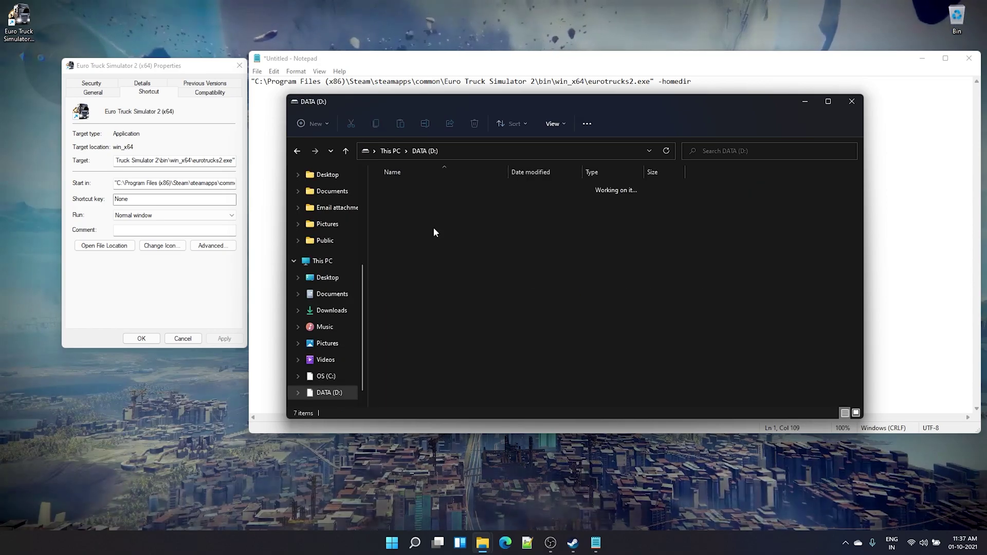
double_click(403, 220)
double_click(402, 188)
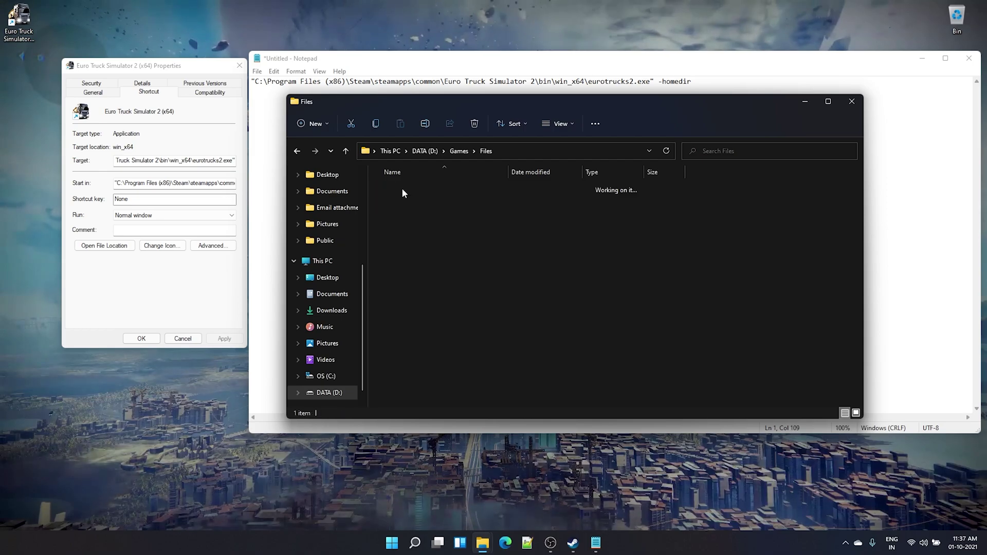
double_click(402, 188)
click(545, 152)
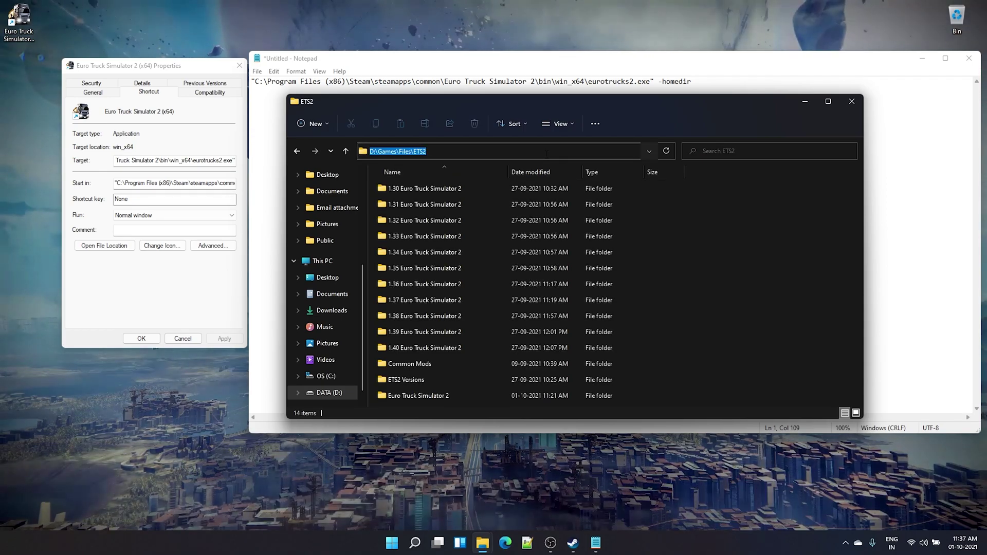
click(852, 102)
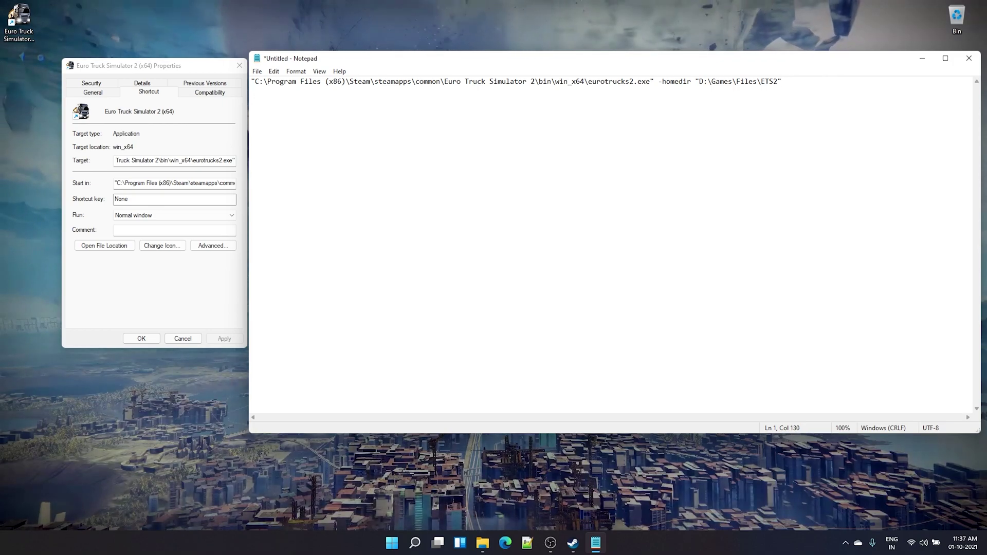
Step: Copy the full Notepad command into the shortcut's emptied Target field, then Apply and OK
drag(789, 82, 239, 78)
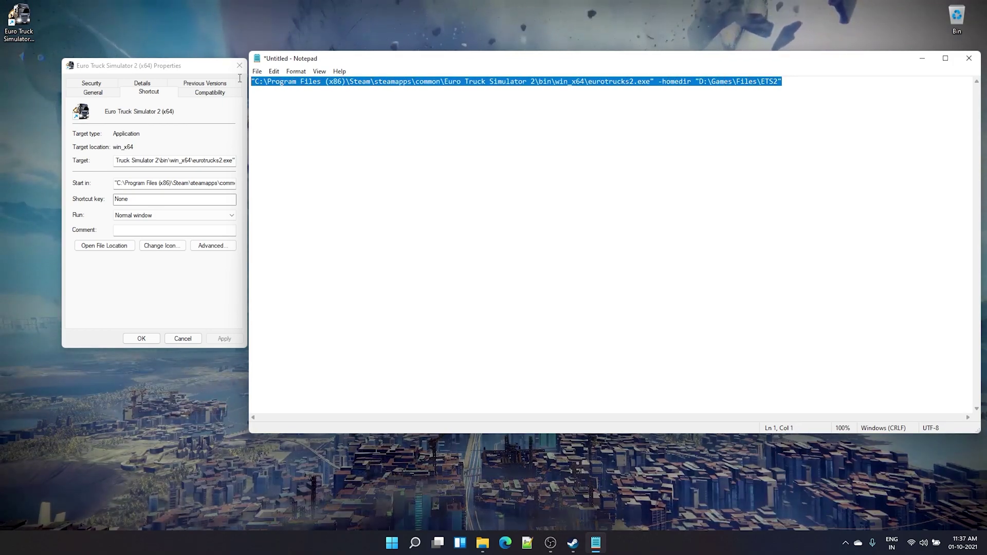
click(158, 160)
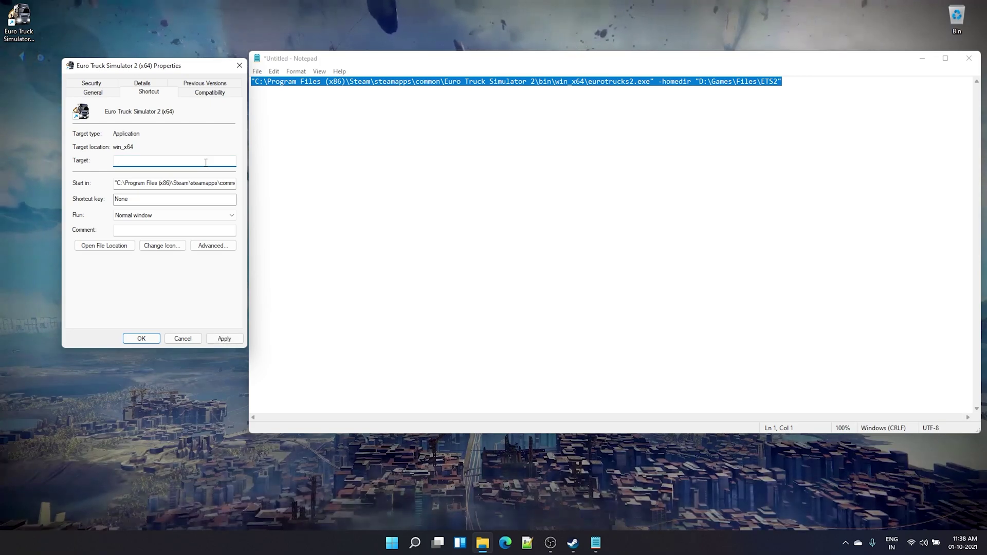
right_click(369, 91)
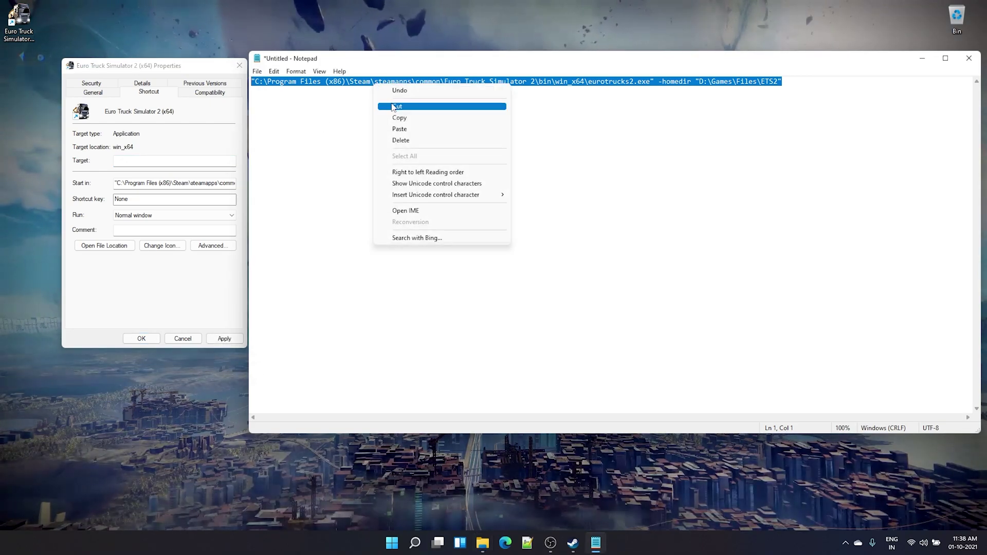
click(396, 120)
click(172, 161)
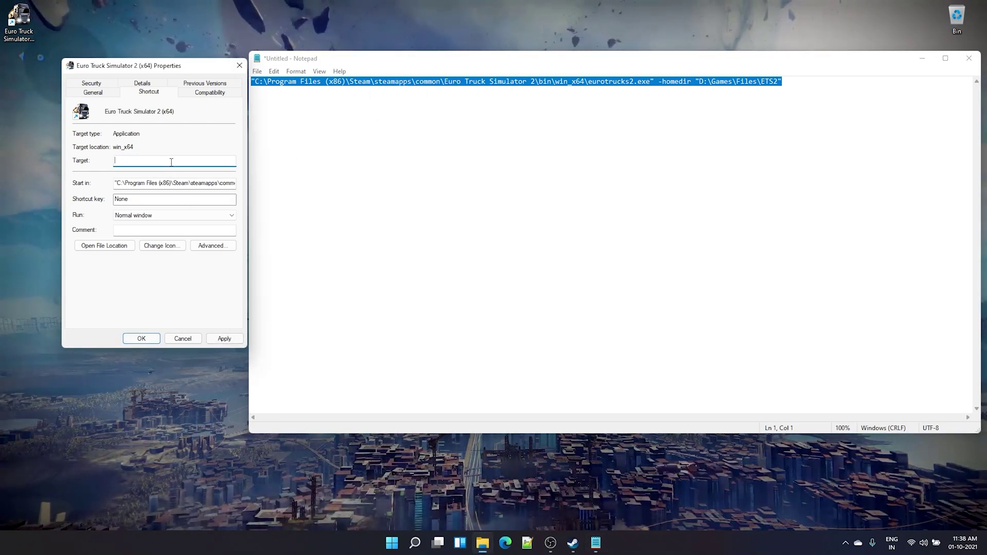
key(ctrl+v)
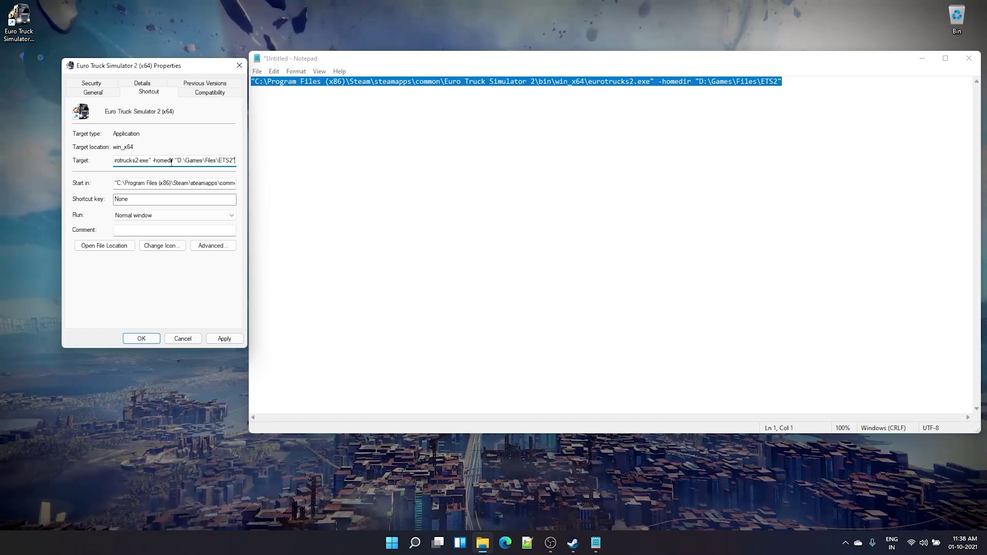
click(225, 339)
click(142, 339)
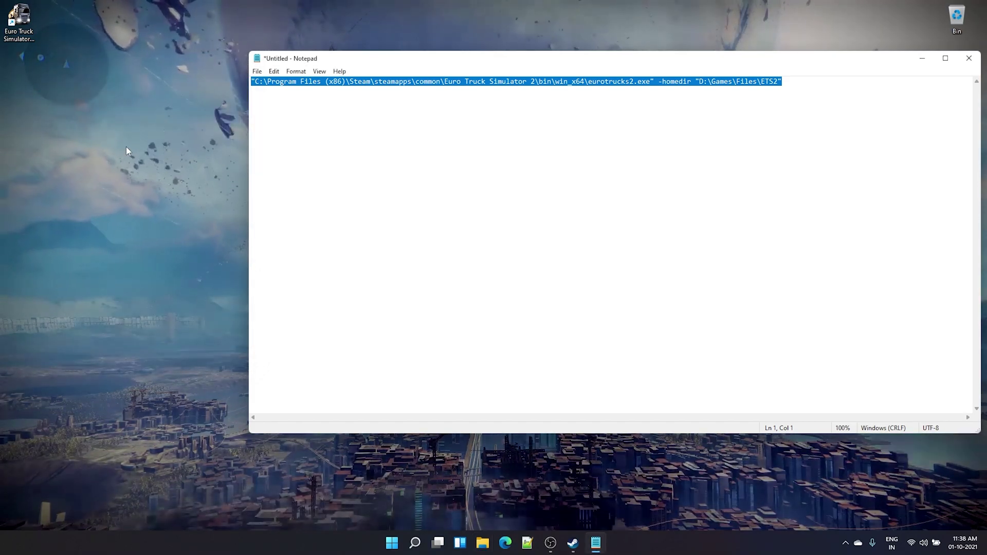